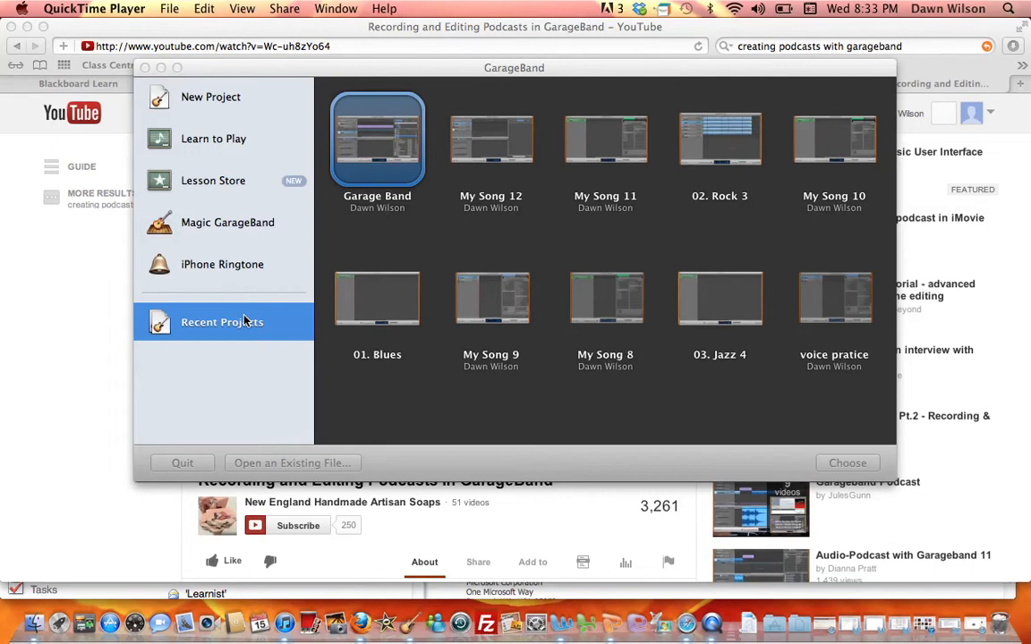
Launch GarageBand and create a new Podcast project named Practice on the Desktop
click(144, 68)
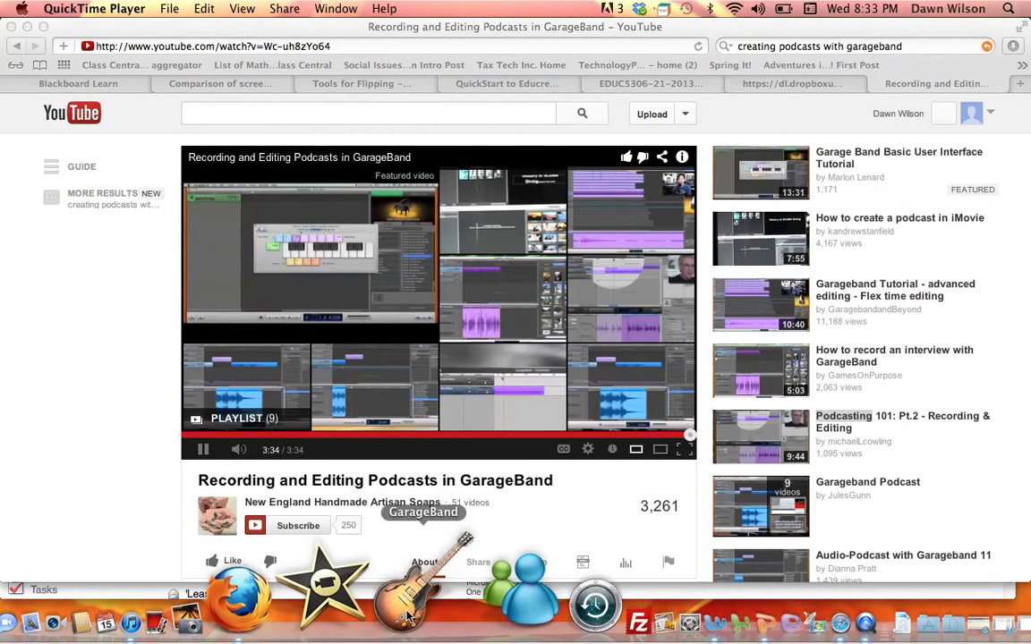
click(405, 614)
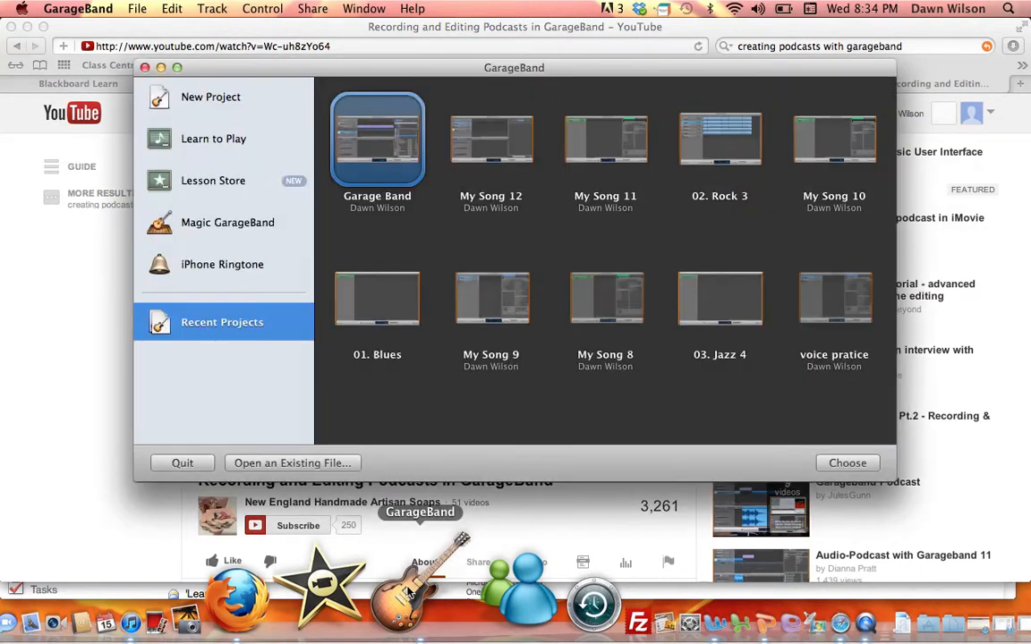
click(219, 95)
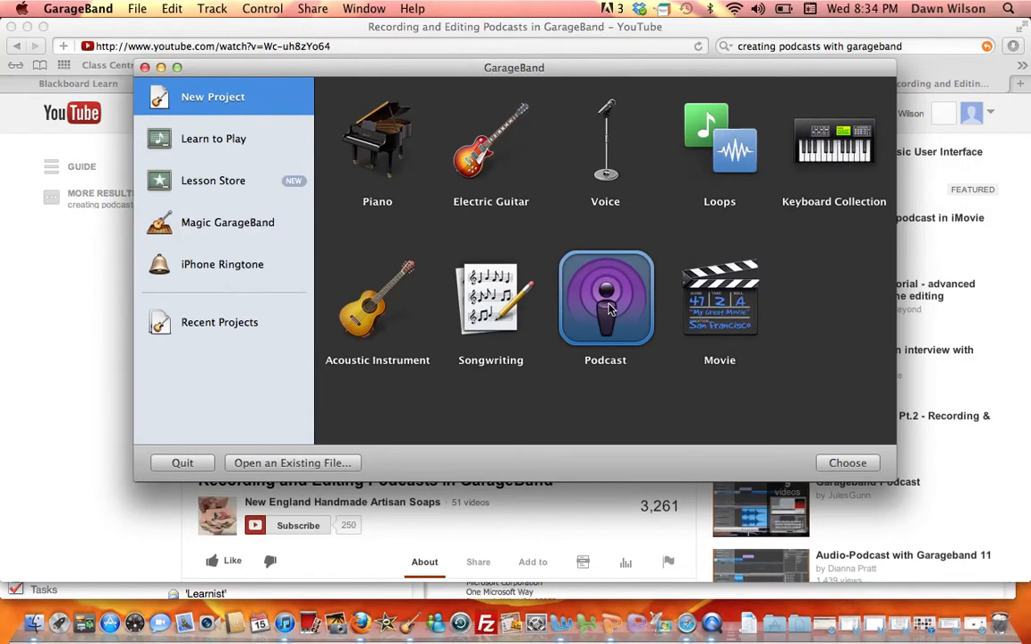
double_click(609, 309)
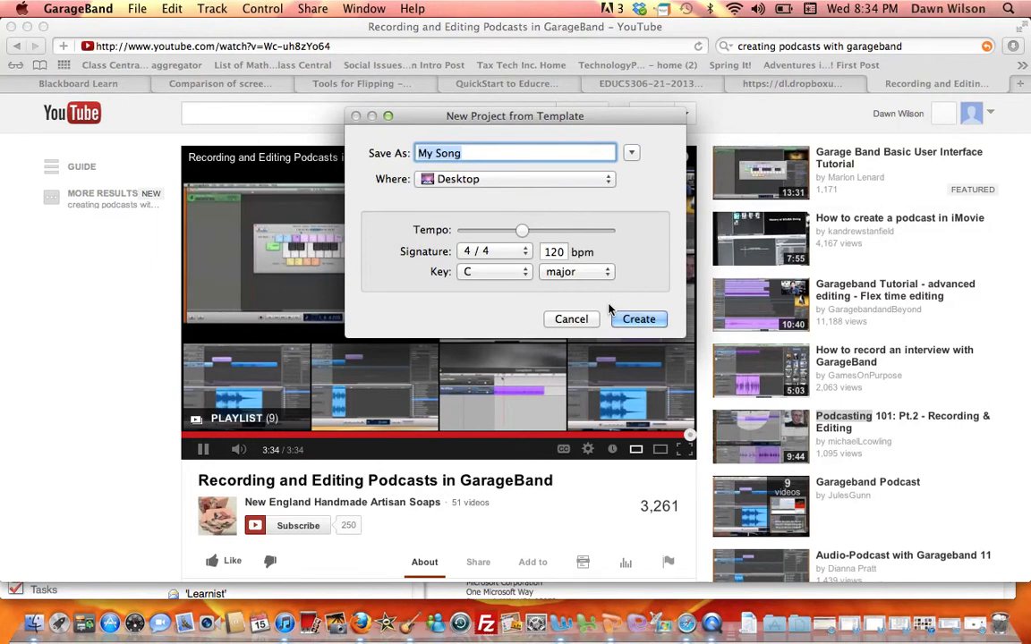
text(Practice)
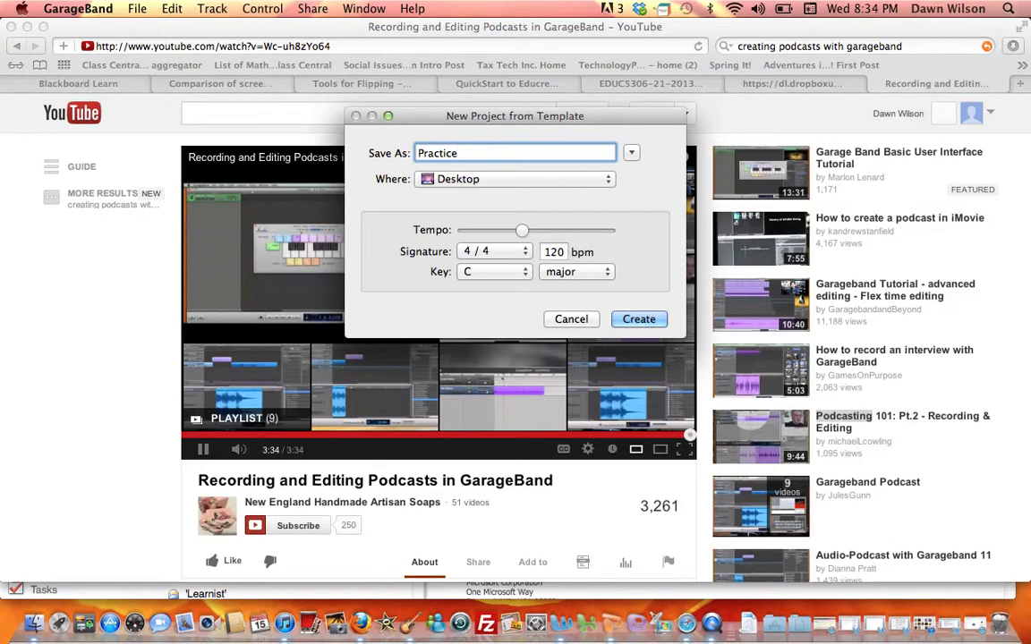
click(644, 320)
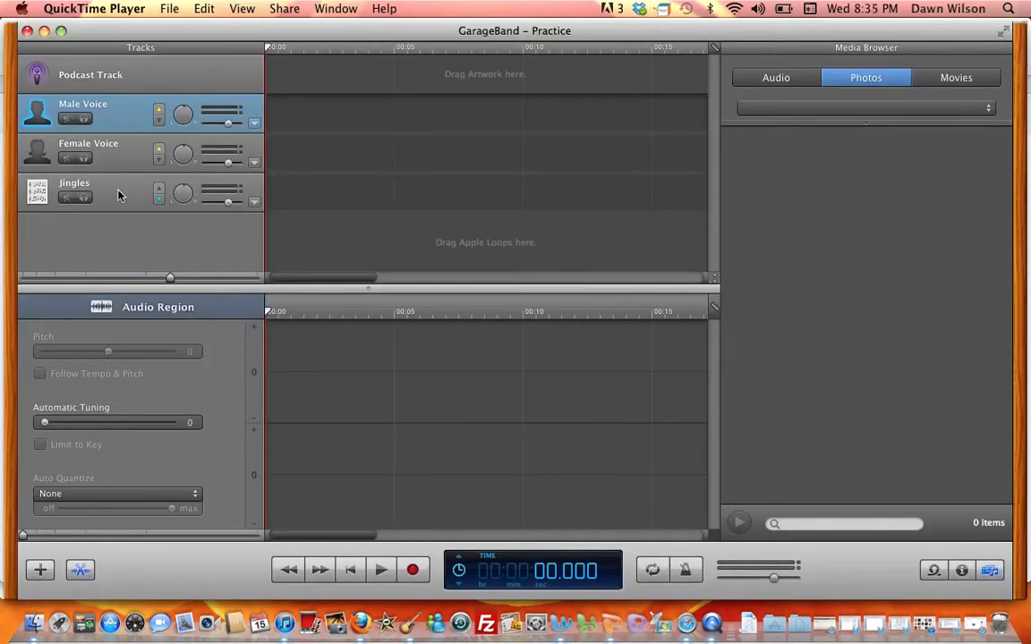
Record two short voice takes on the Female Voice track, leaving a gap between them
click(114, 152)
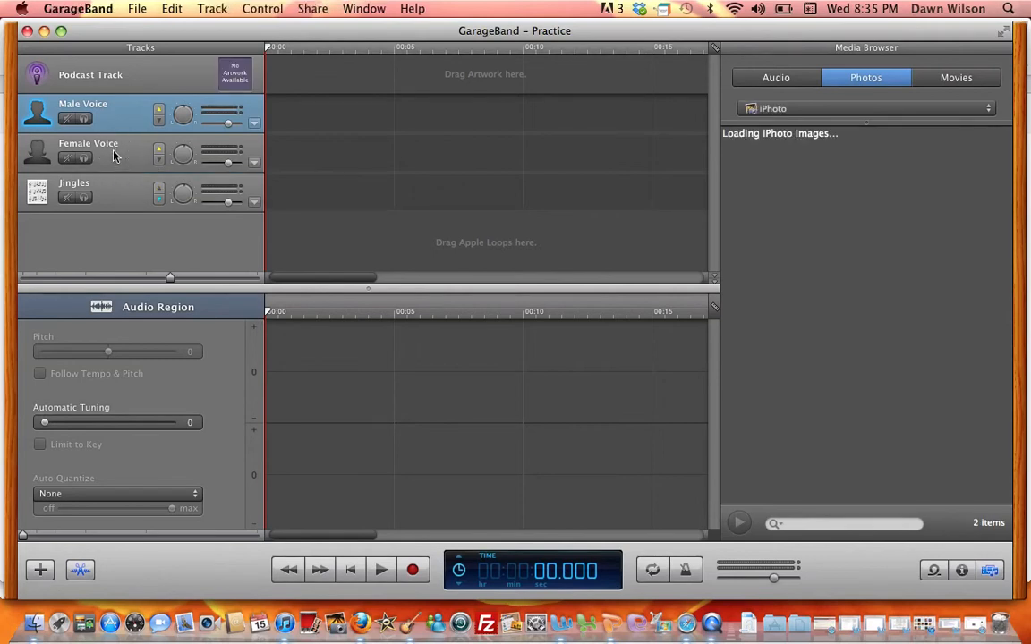
click(113, 154)
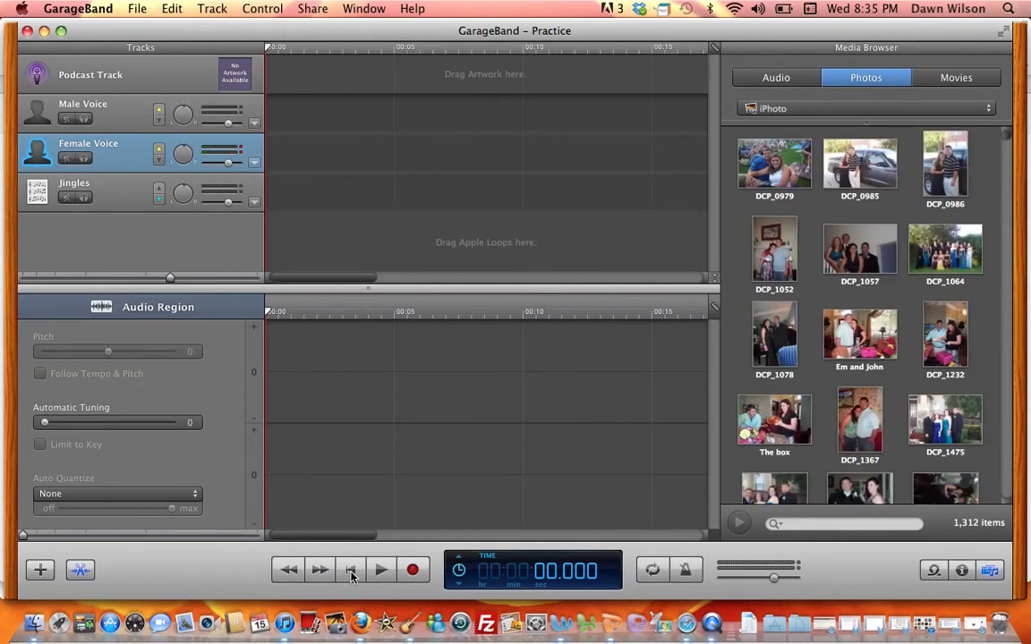
click(417, 574)
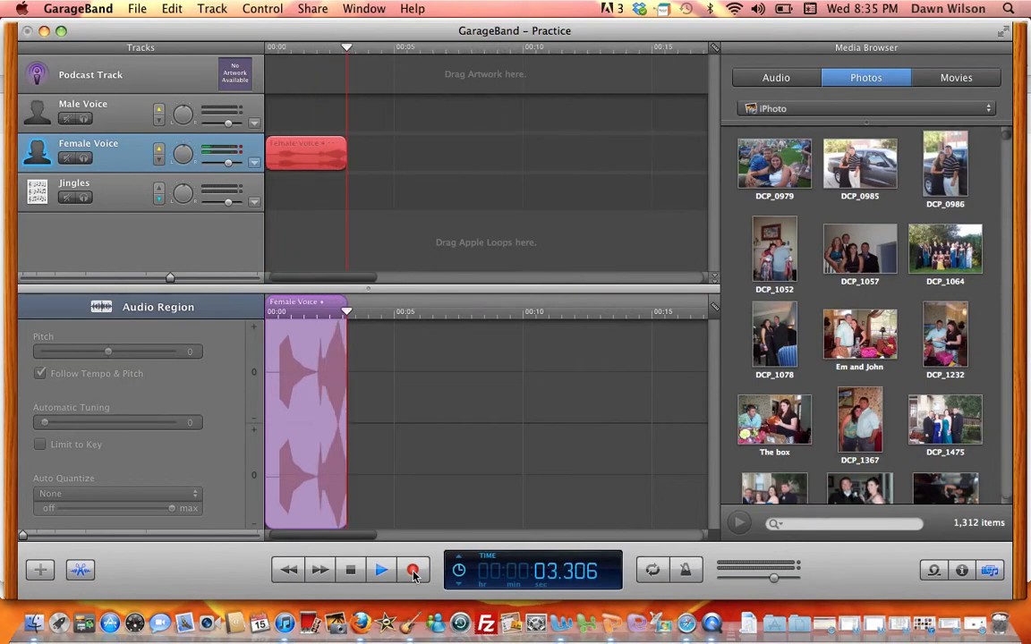
click(413, 571)
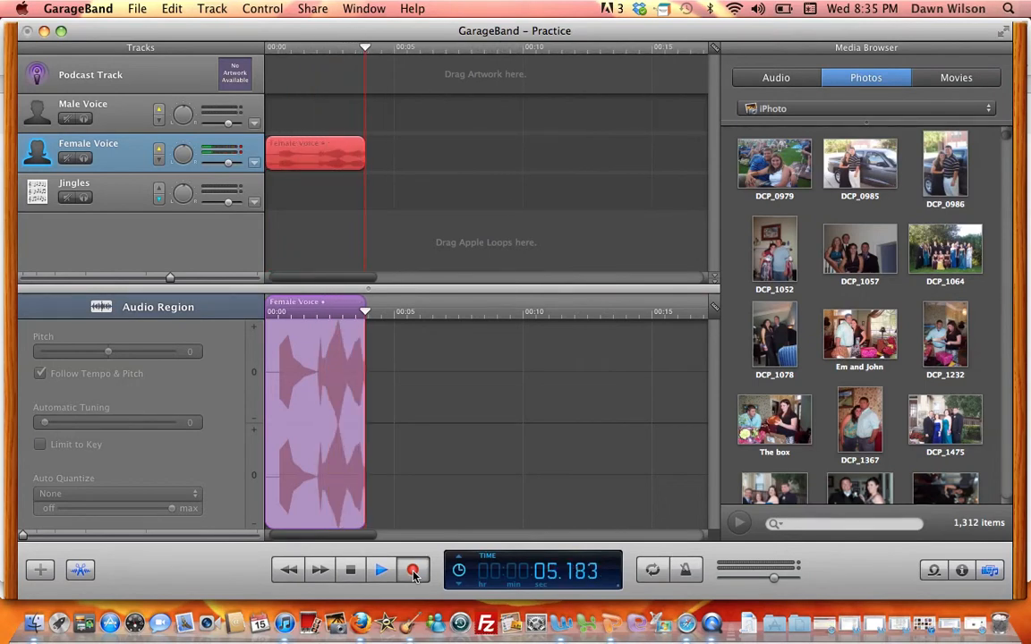
click(412, 571)
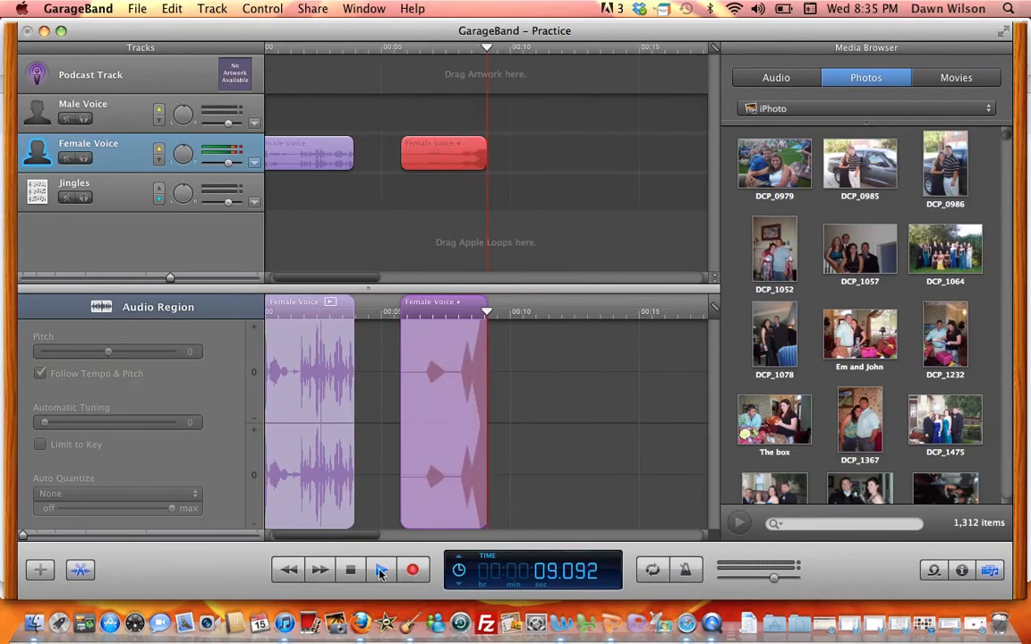
click(382, 575)
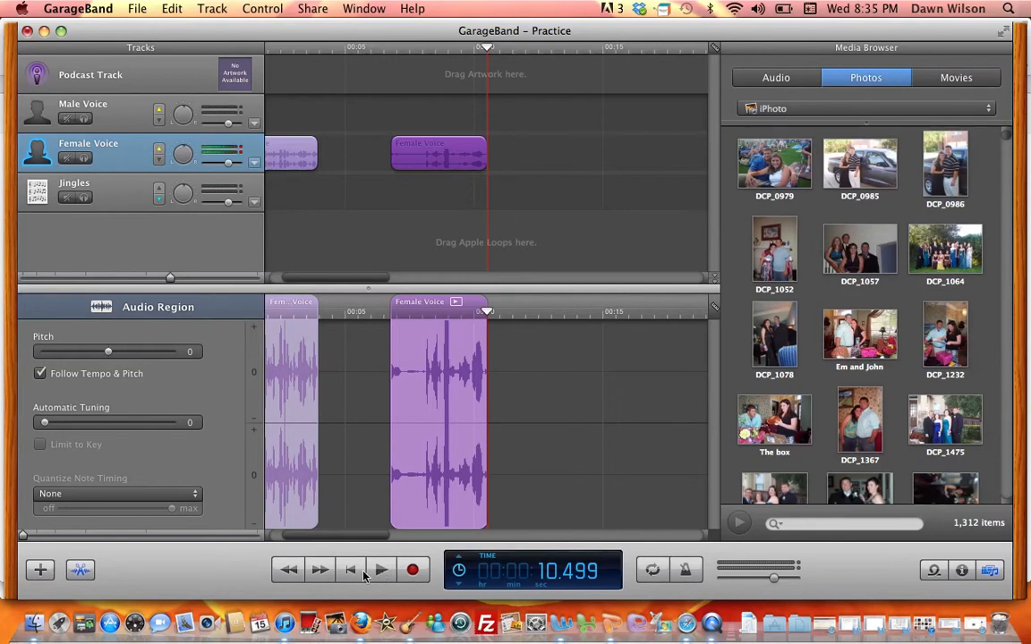
Return to the beginning of the project and play back the first recorded voice take
click(350, 573)
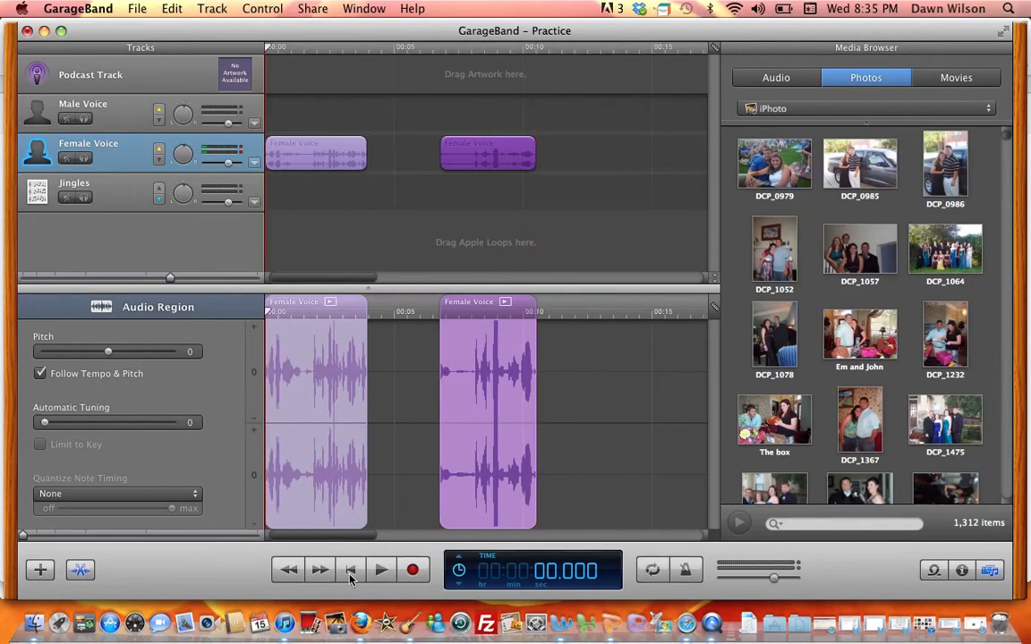
key(space)
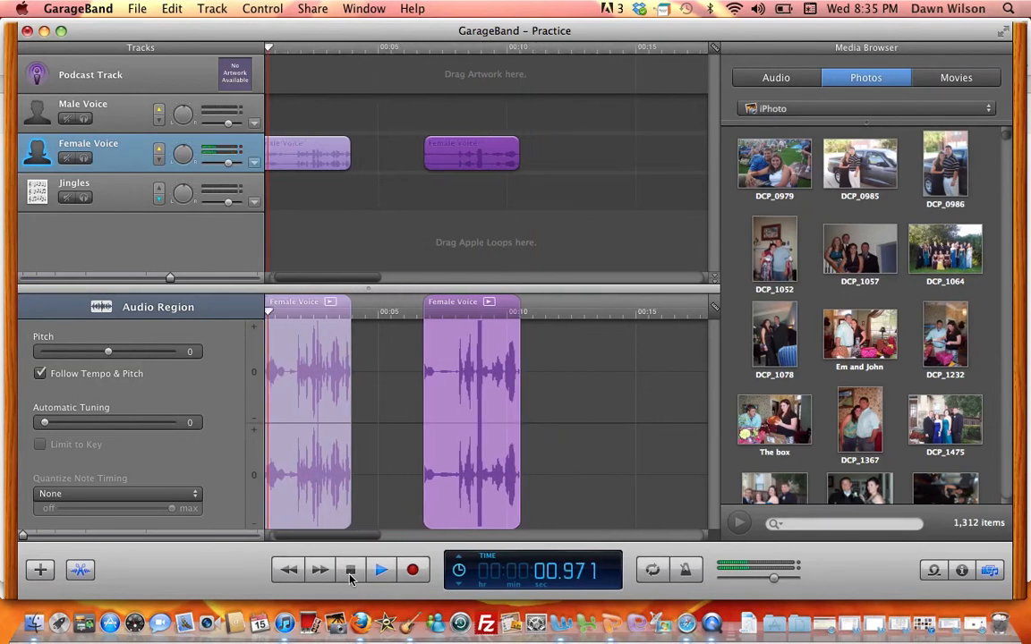
click(350, 573)
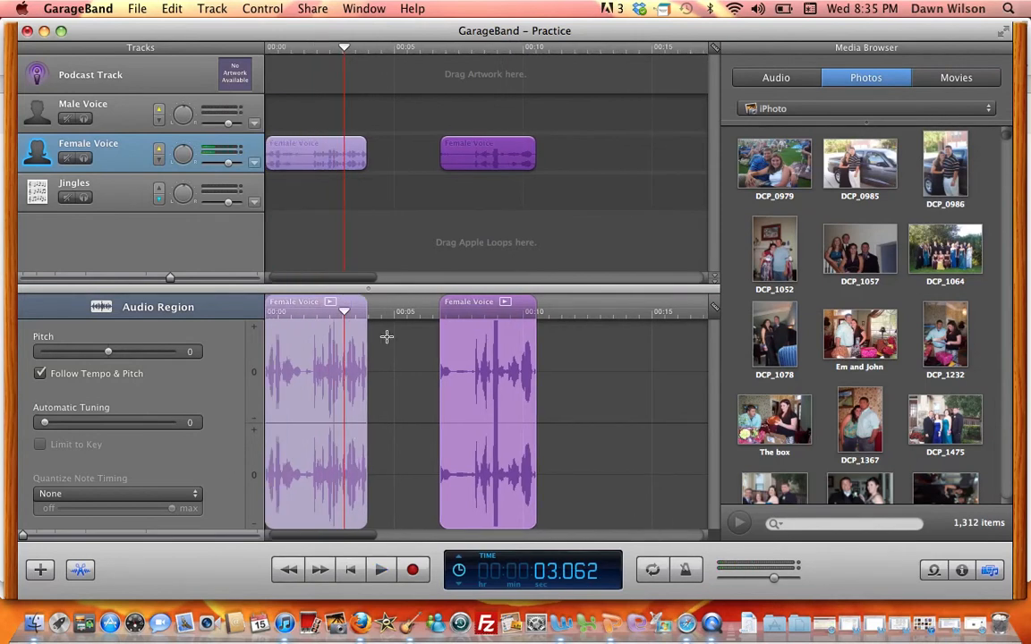
Close the Practice project without saving its changes and open the recent project named Garage Band
click(27, 31)
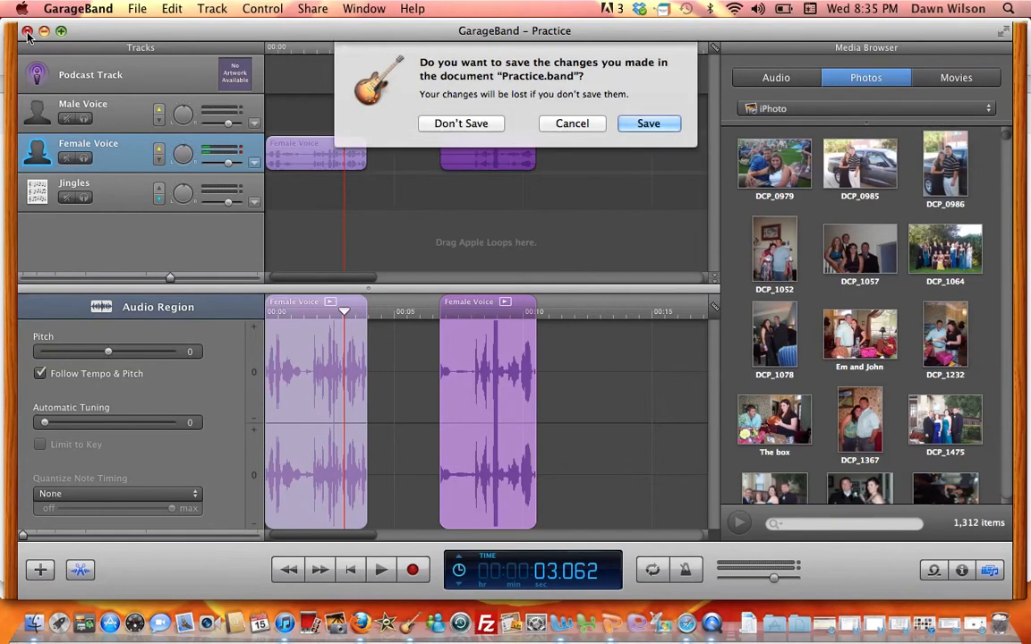
click(461, 123)
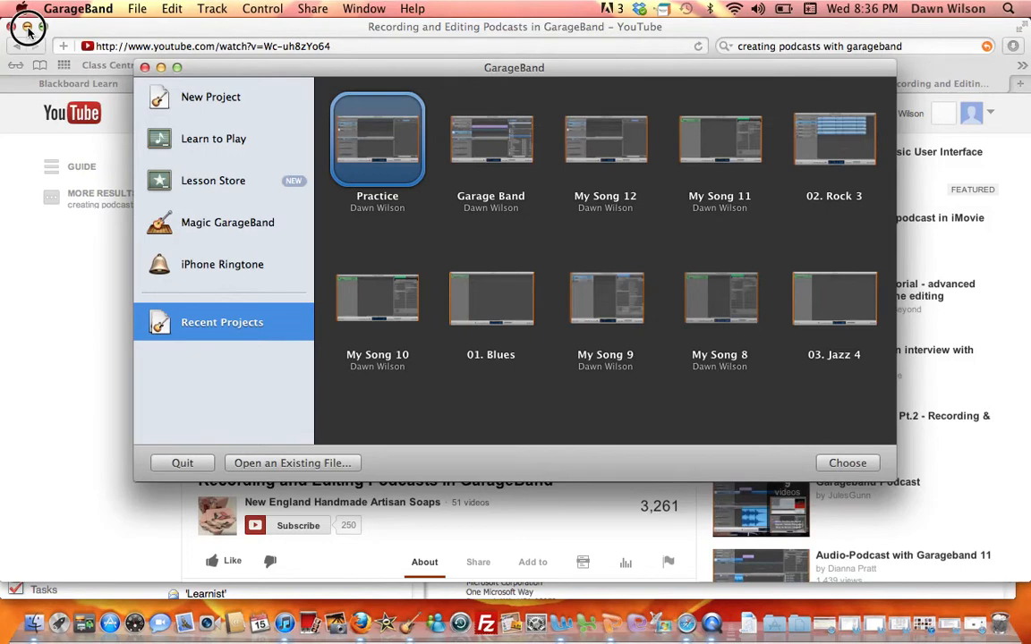
click(28, 28)
double_click(497, 146)
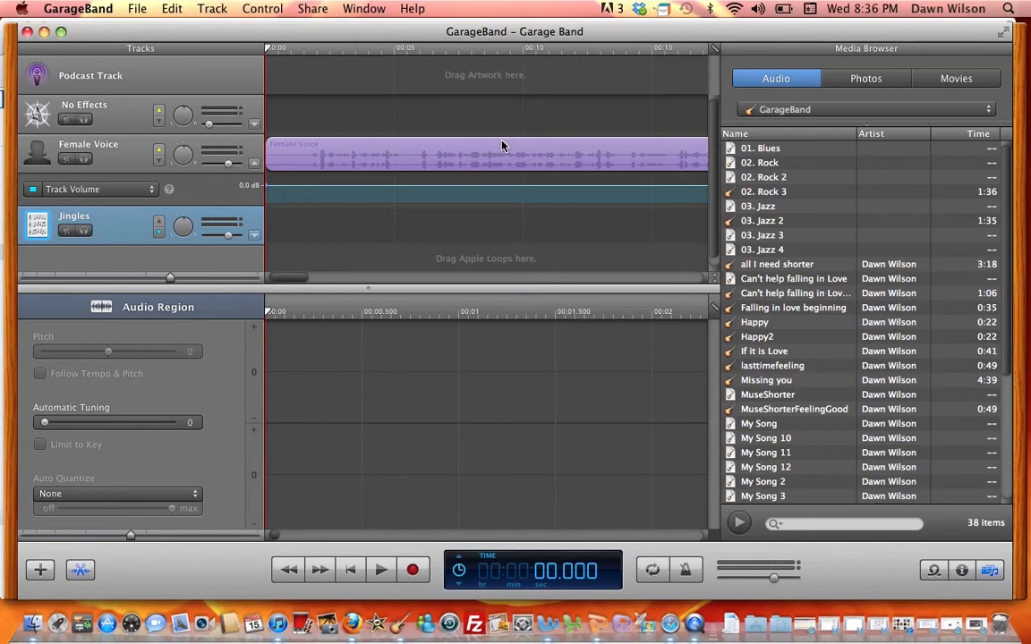
Try hiding and showing the media browser, and review its audio sources while keeping GarageBand selected
click(992, 577)
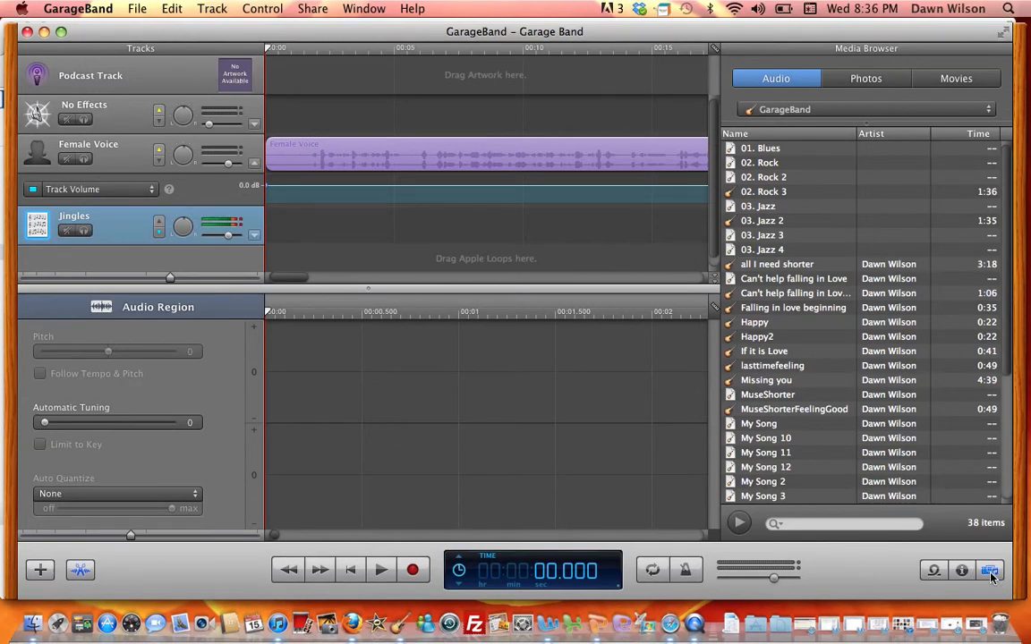
click(991, 577)
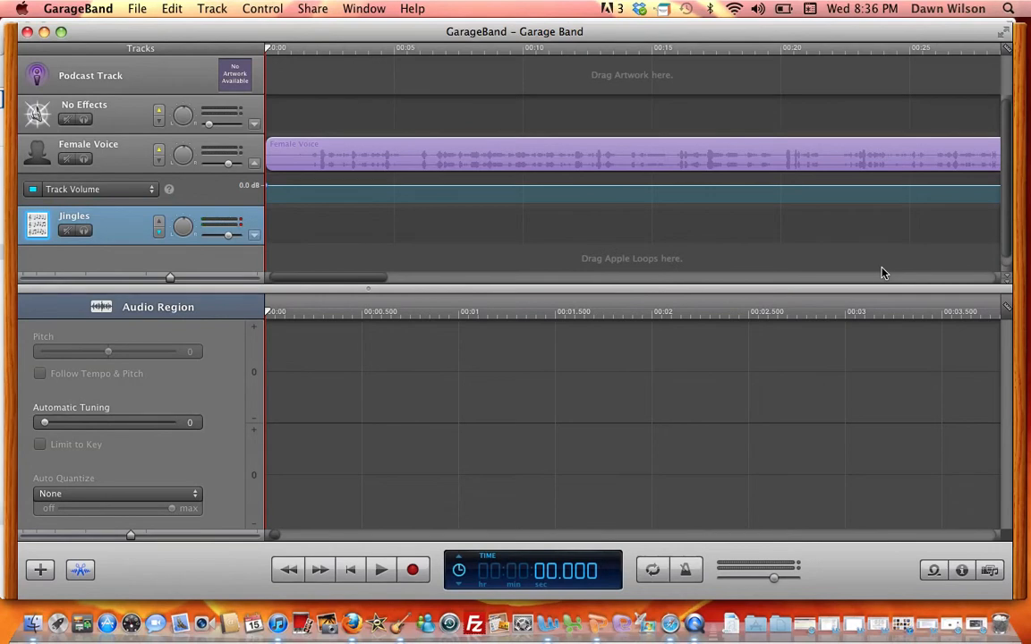
click(989, 577)
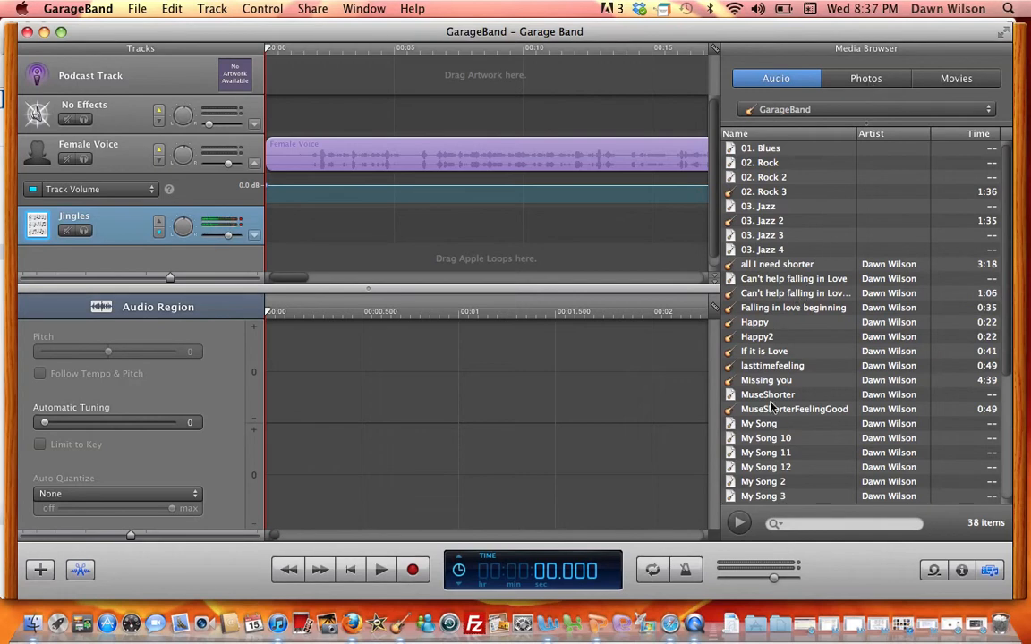
click(816, 112)
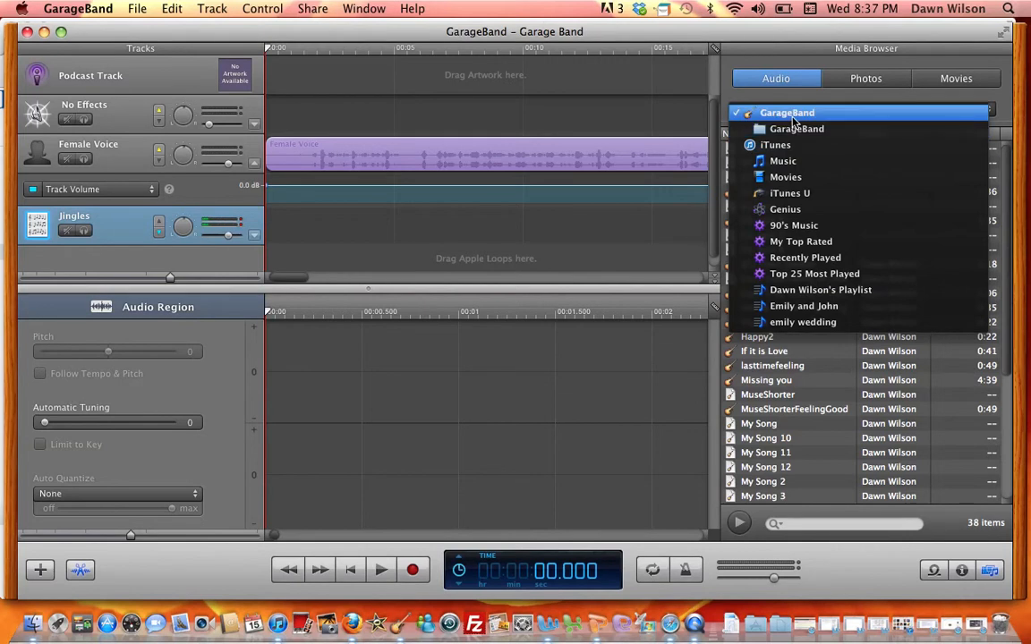
click(791, 115)
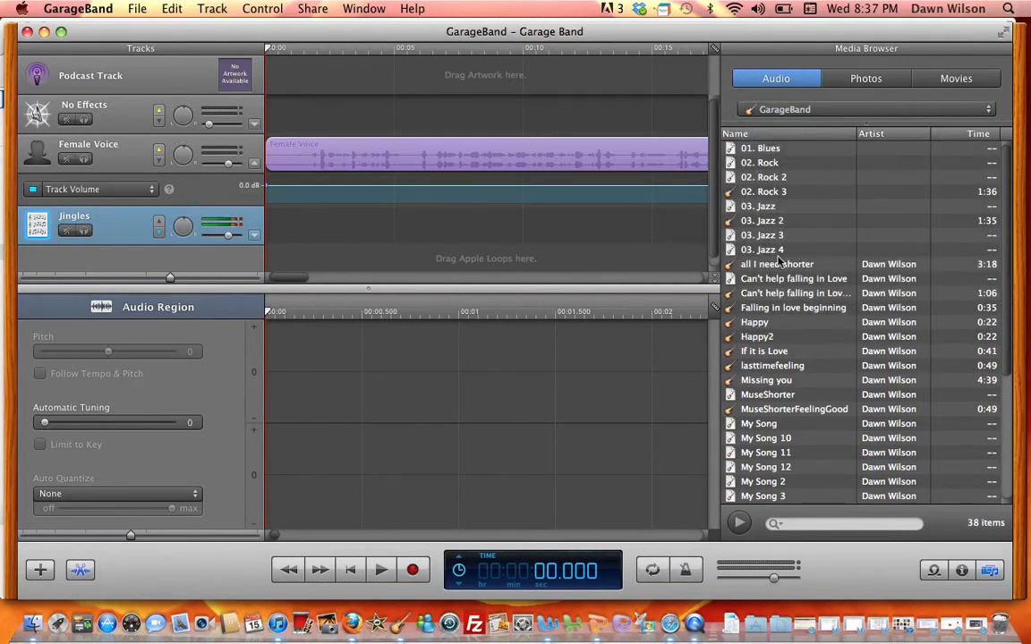
Add 03. Jazz 2 at the start of the Jingles track, trimming its silent opening and realigning it to the beginning
drag(760, 226, 480, 222)
drag(294, 219, 268, 224)
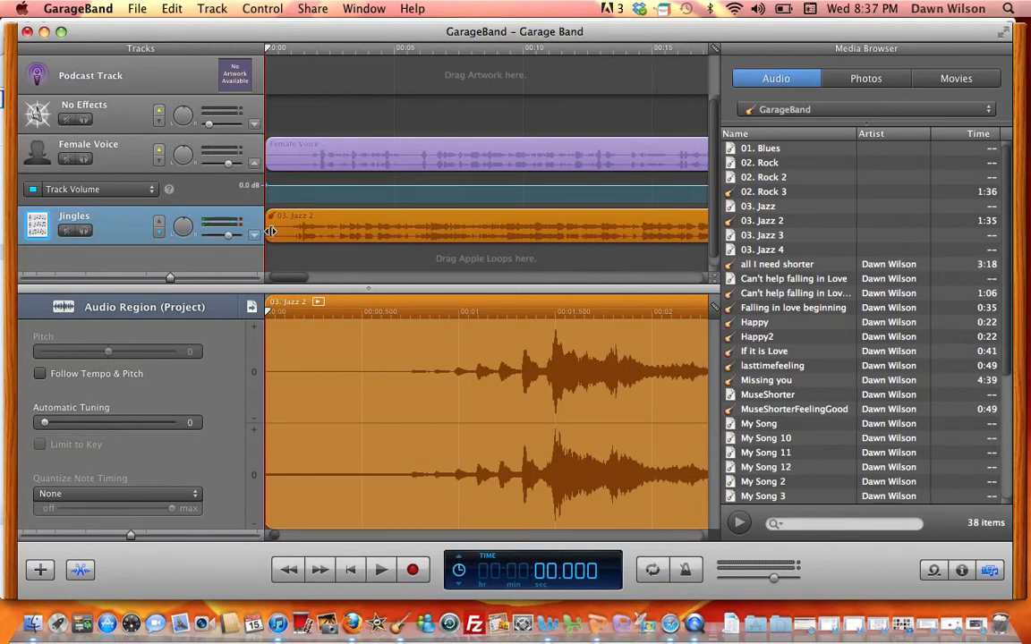
drag(270, 225, 294, 230)
drag(356, 234, 325, 231)
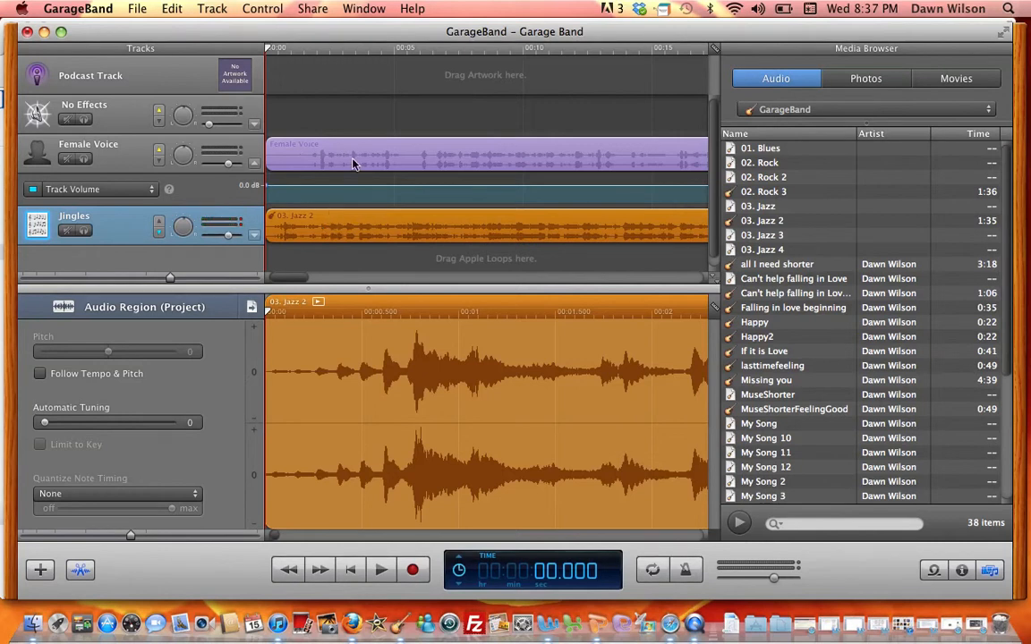
Move the Female Voice region to start about 3 seconds in, and play the voice together with the music
drag(353, 164, 425, 166)
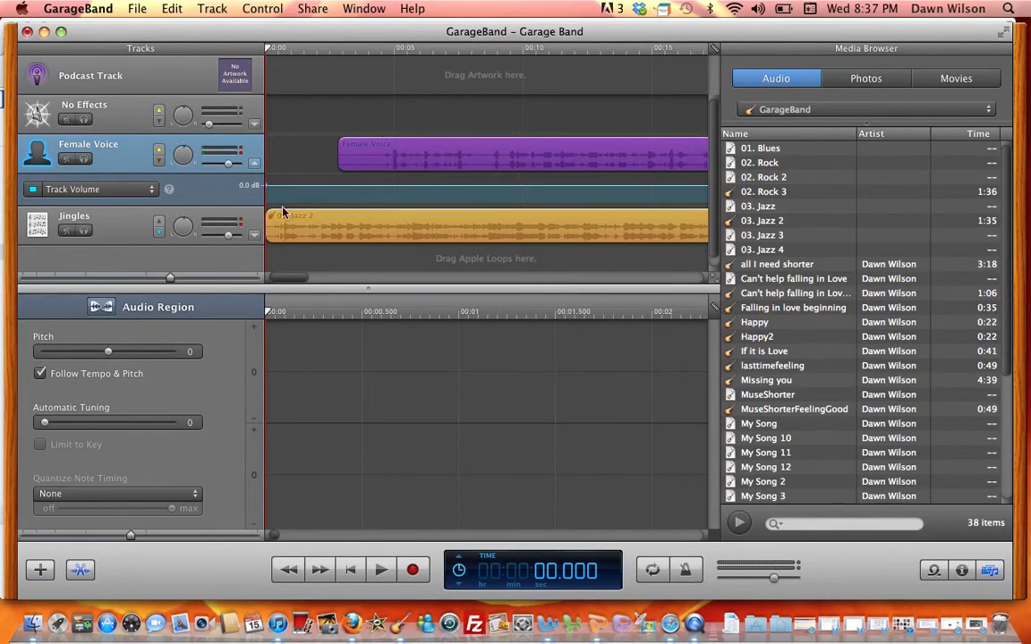
click(254, 231)
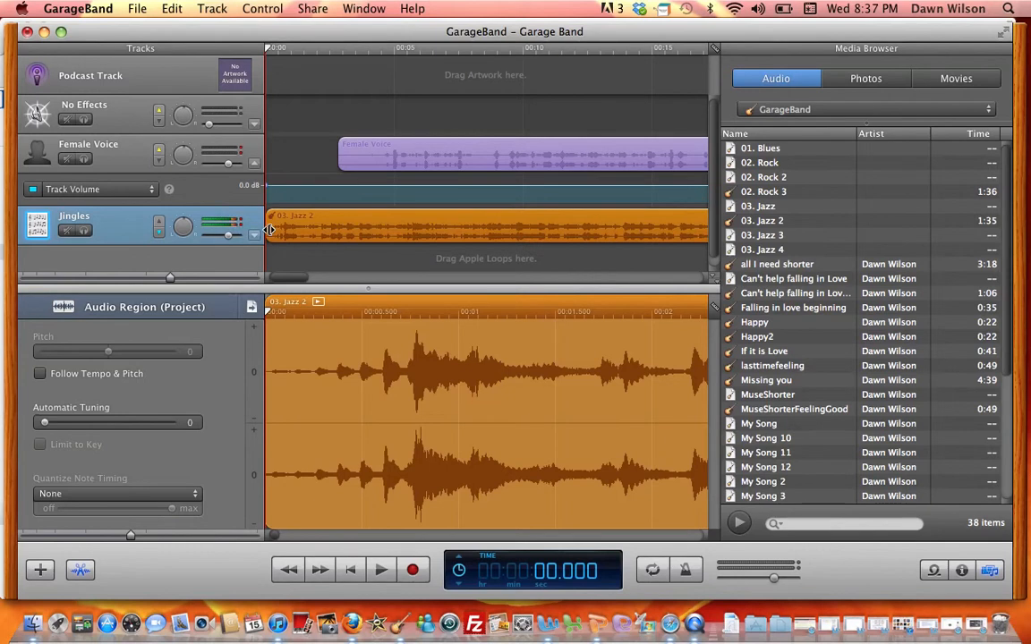
key(space)
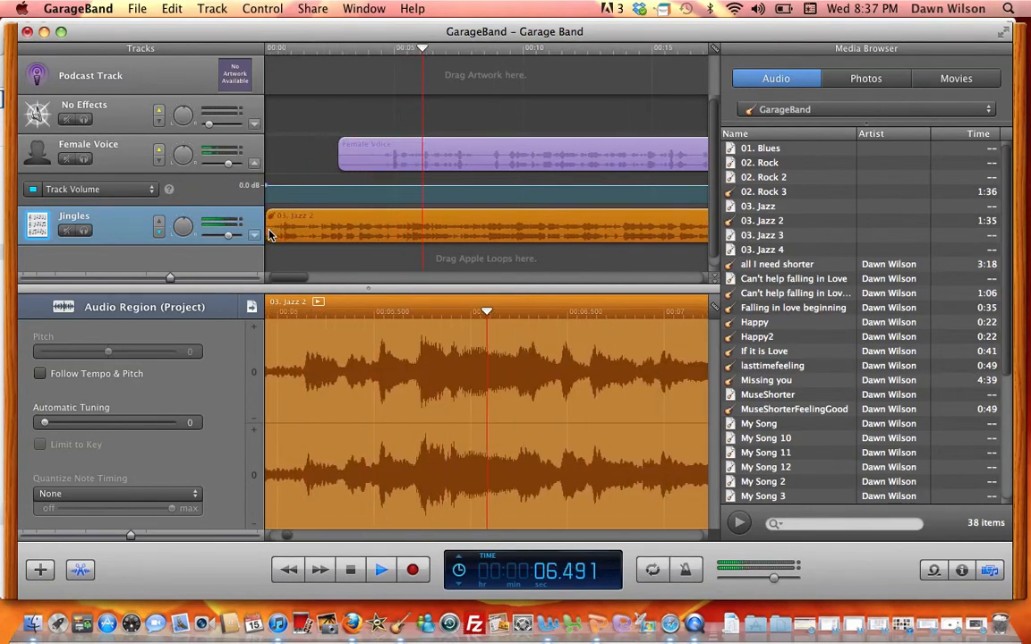
key(space)
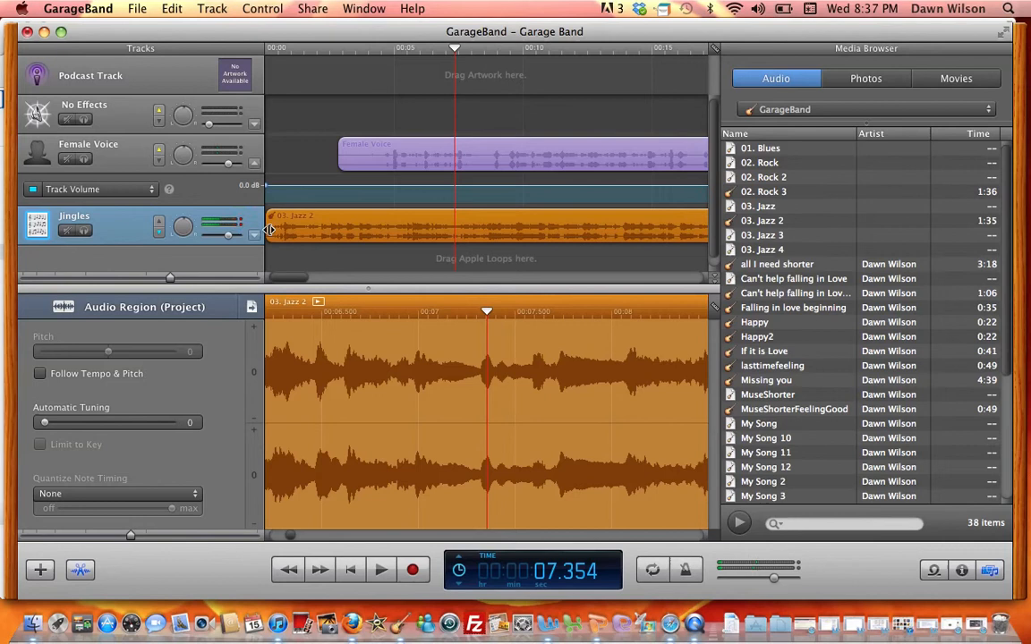
click(380, 570)
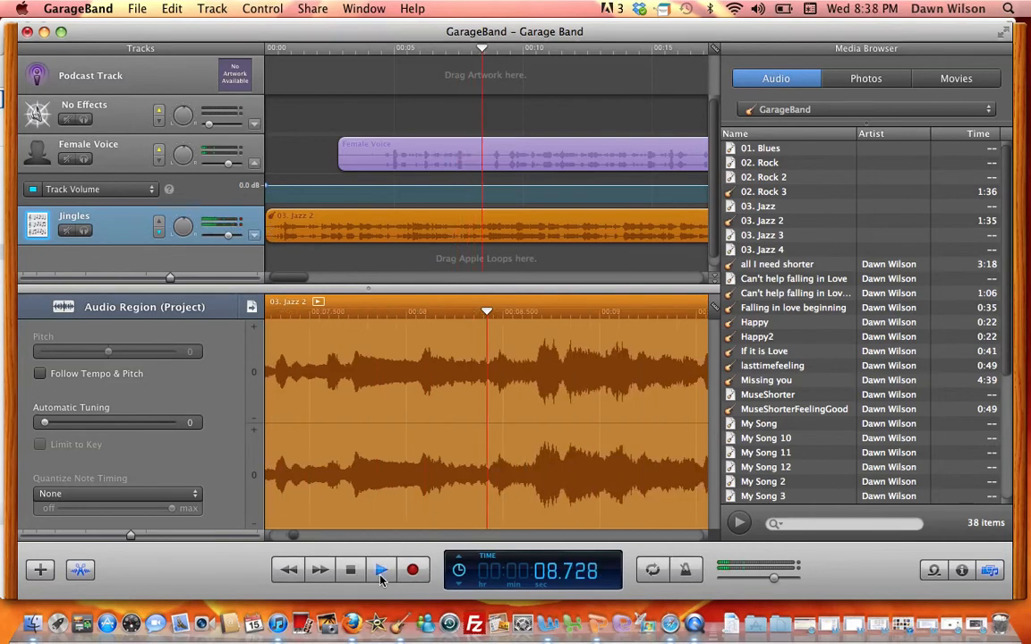
click(380, 573)
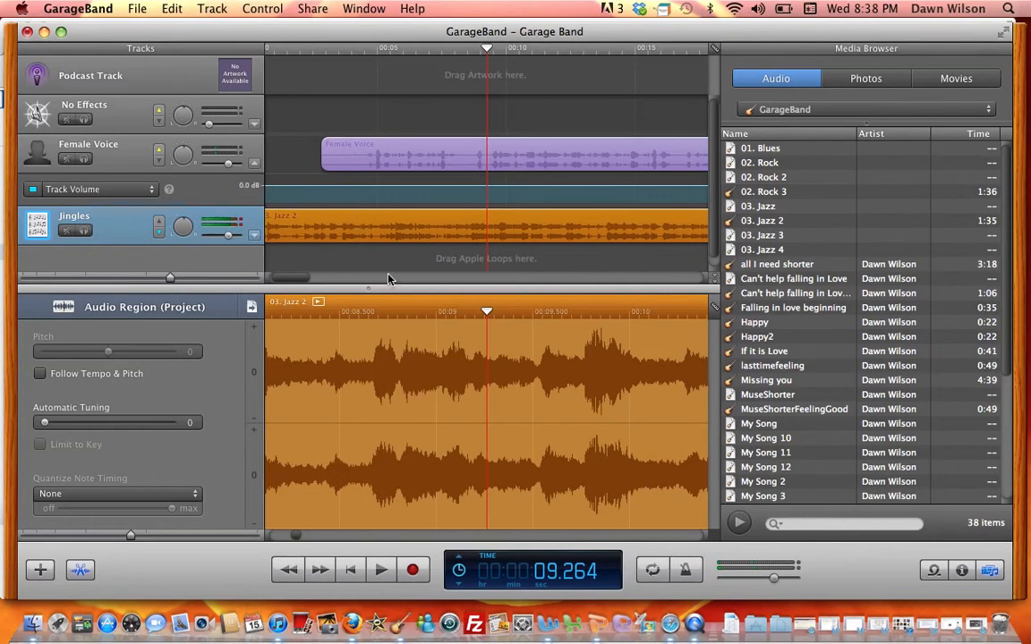
Turn on volume automation for the Jingles track and add points at about 4 and 4.6 seconds, lowering the volume from the second point
scroll(388, 279, left, 2)
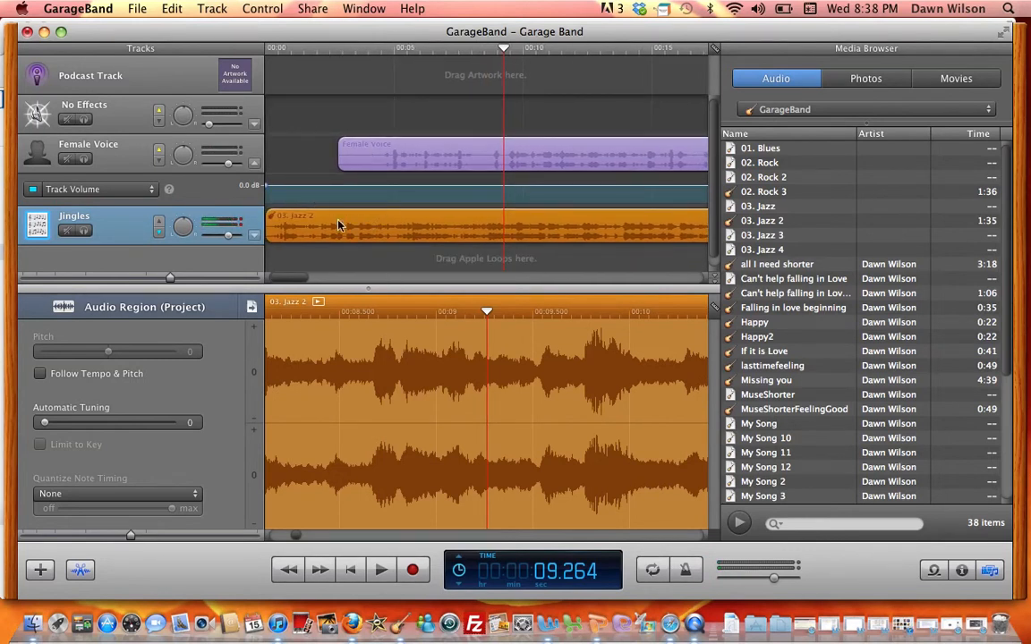
click(254, 238)
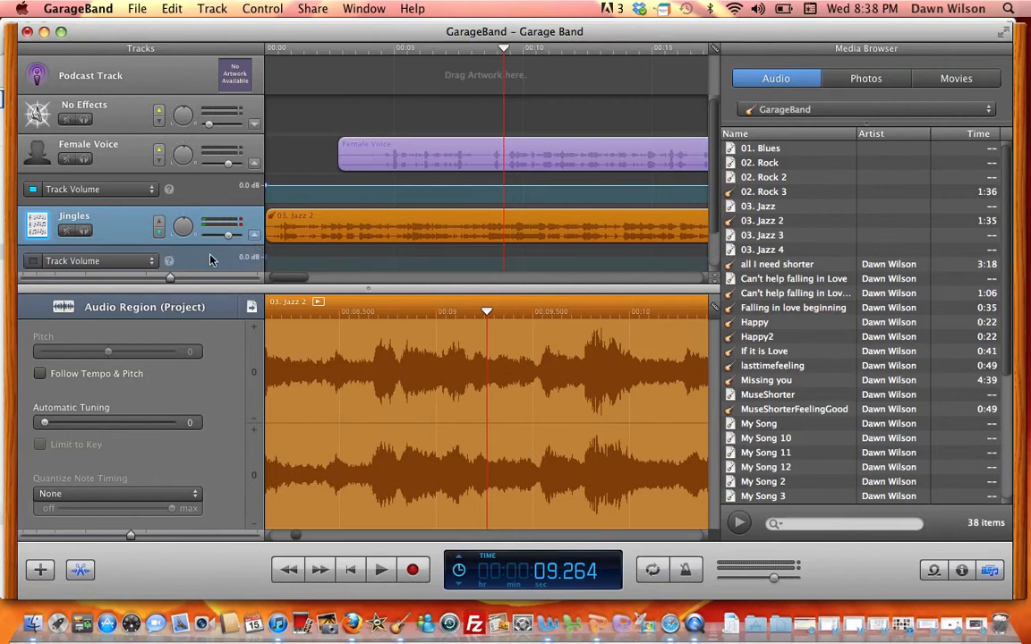
click(34, 261)
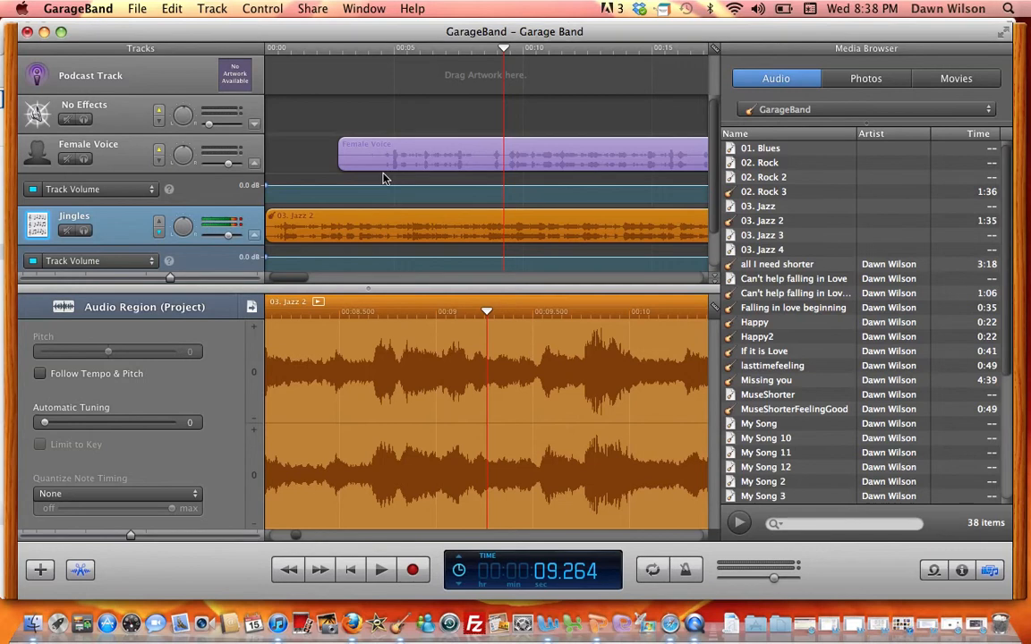
click(365, 259)
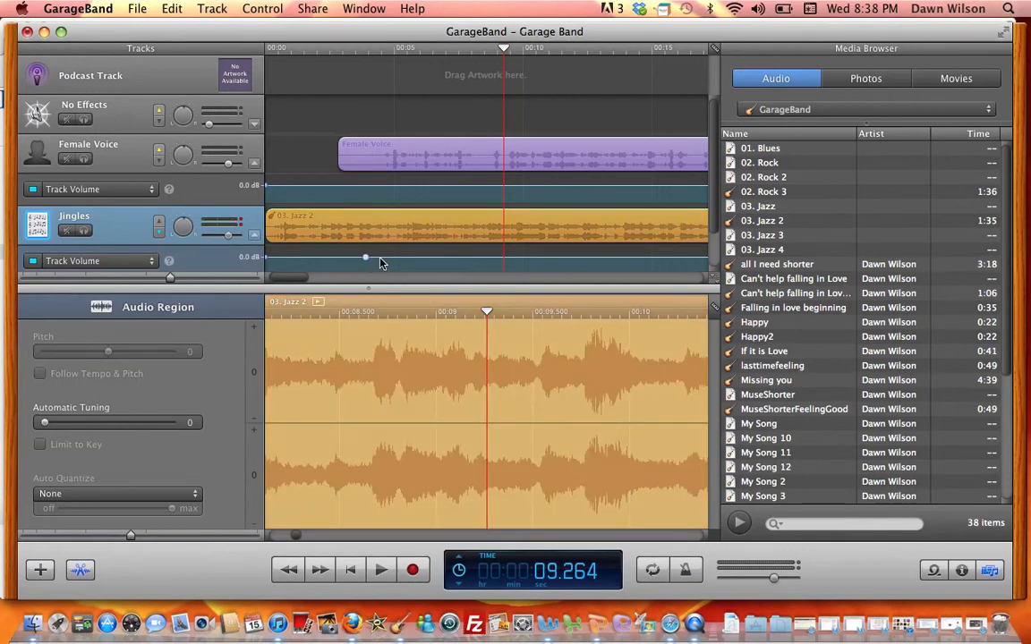
click(383, 259)
mouse_move(383, 259)
mouse_down()
mouse_move(381, 271)
mouse_move(367, 264)
mouse_up()
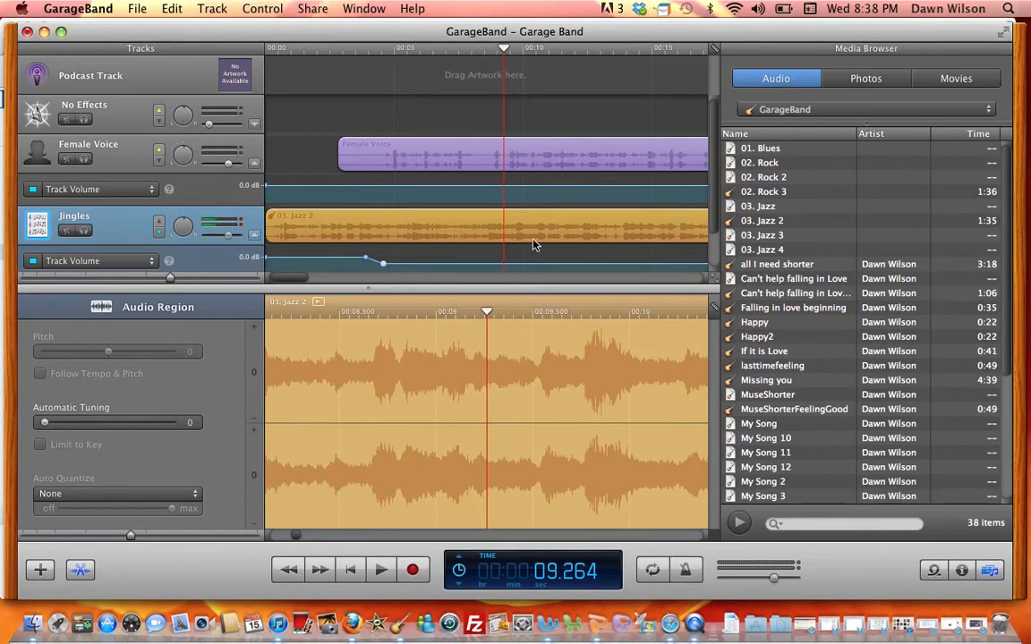
Hide and reshow the Female Voice track's volume curve, and raise its level slightly from the start of the track
click(256, 164)
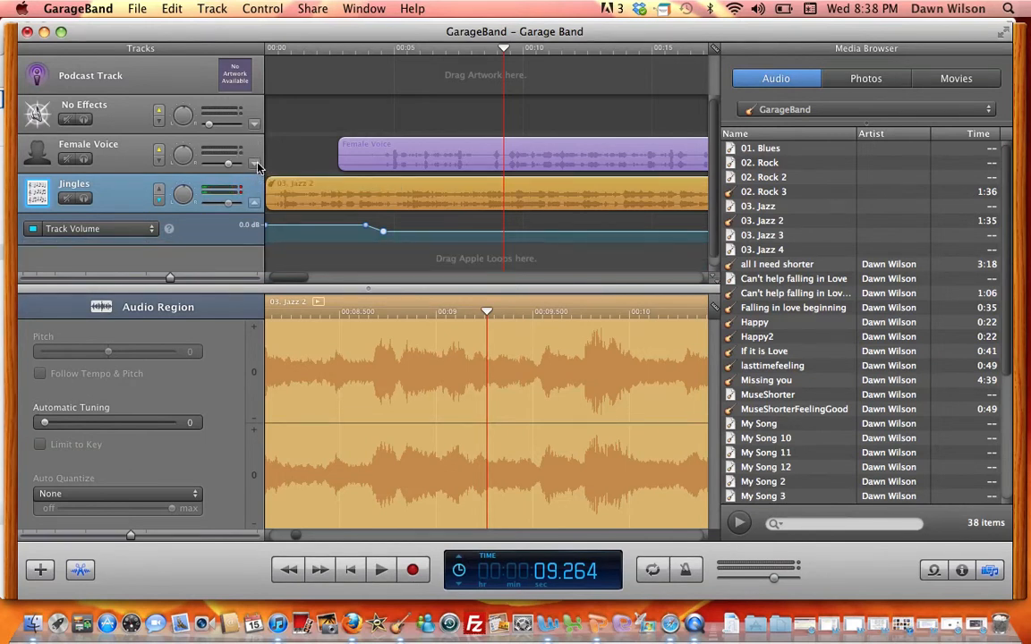
click(255, 165)
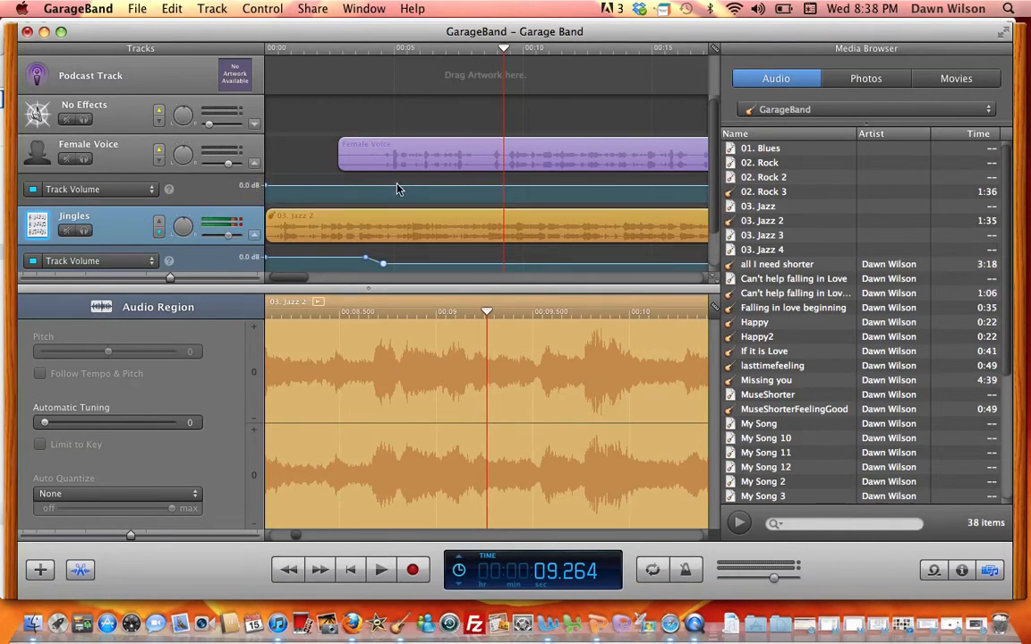
click(268, 186)
drag(269, 185, 267, 180)
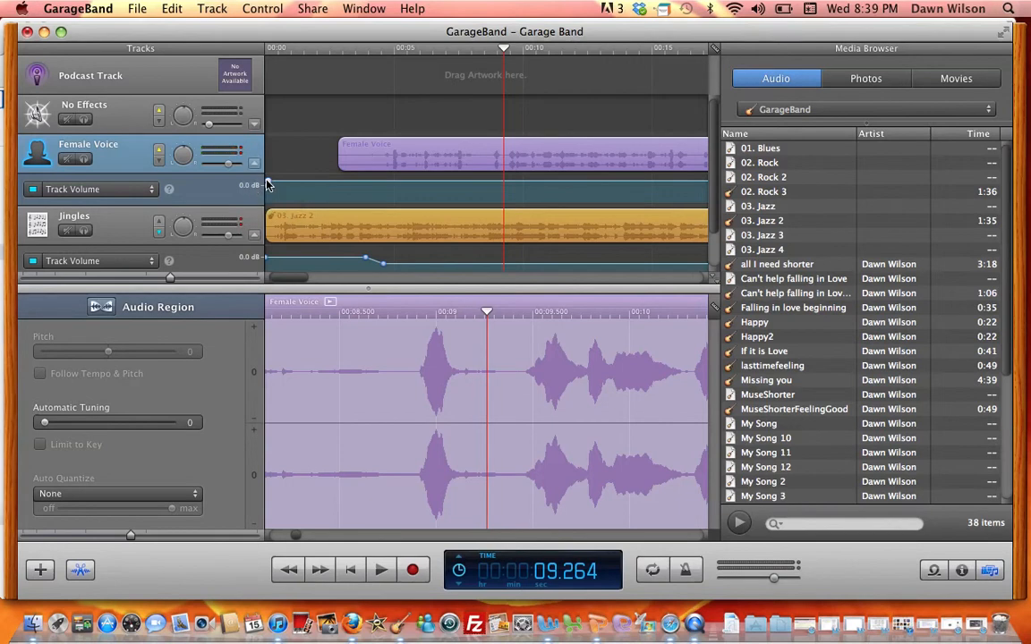
Trim the end of the 03. Jazz 2 region so the music stops at about 36 seconds, shortly after the voice ends
scroll(489, 197, right, 10)
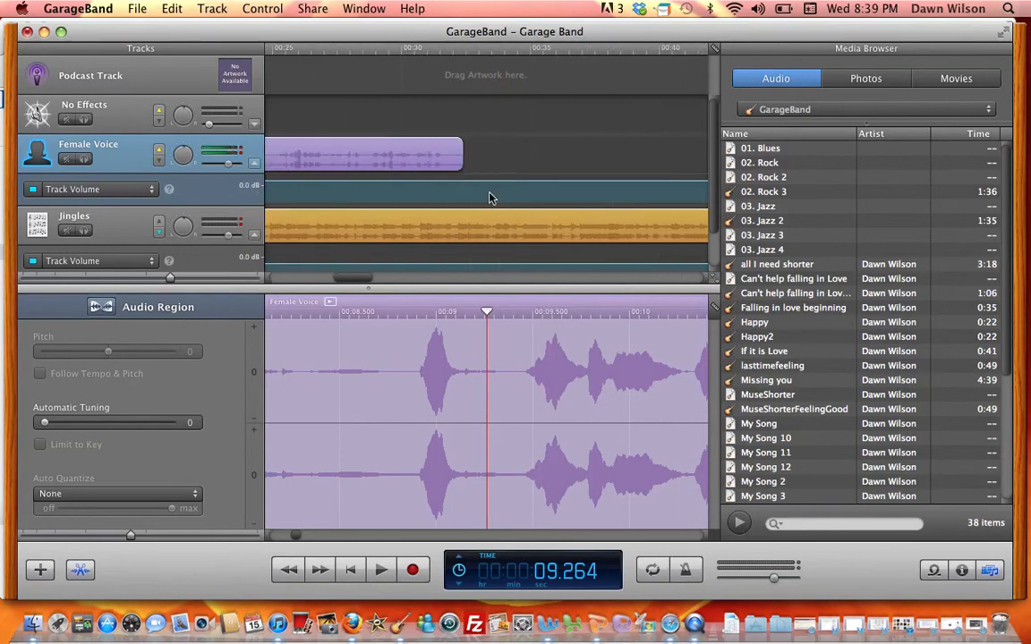
scroll(431, 174, left, 3)
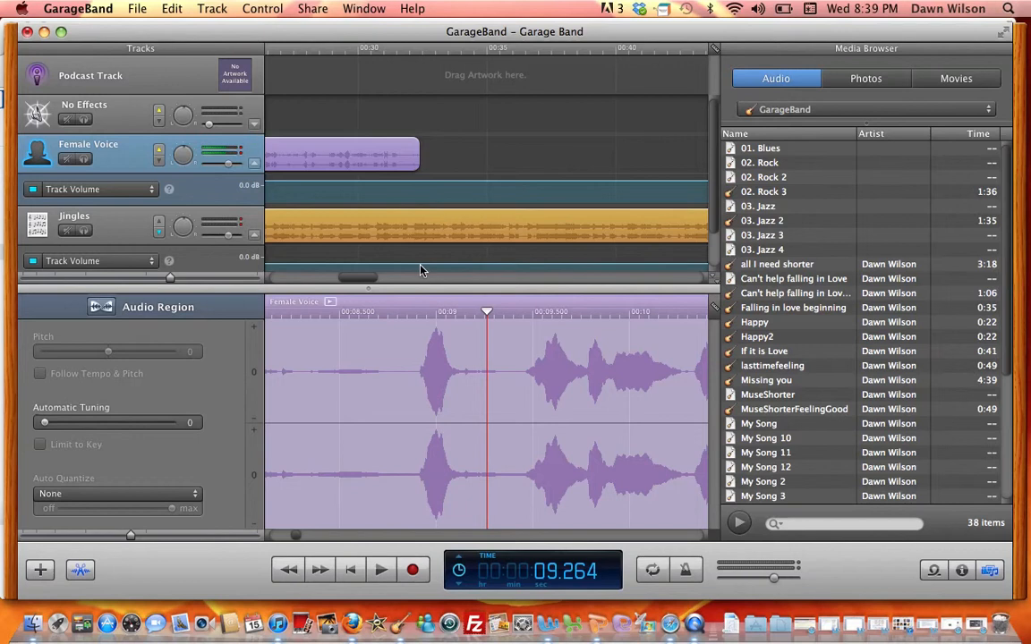
scroll(547, 248, right, 10)
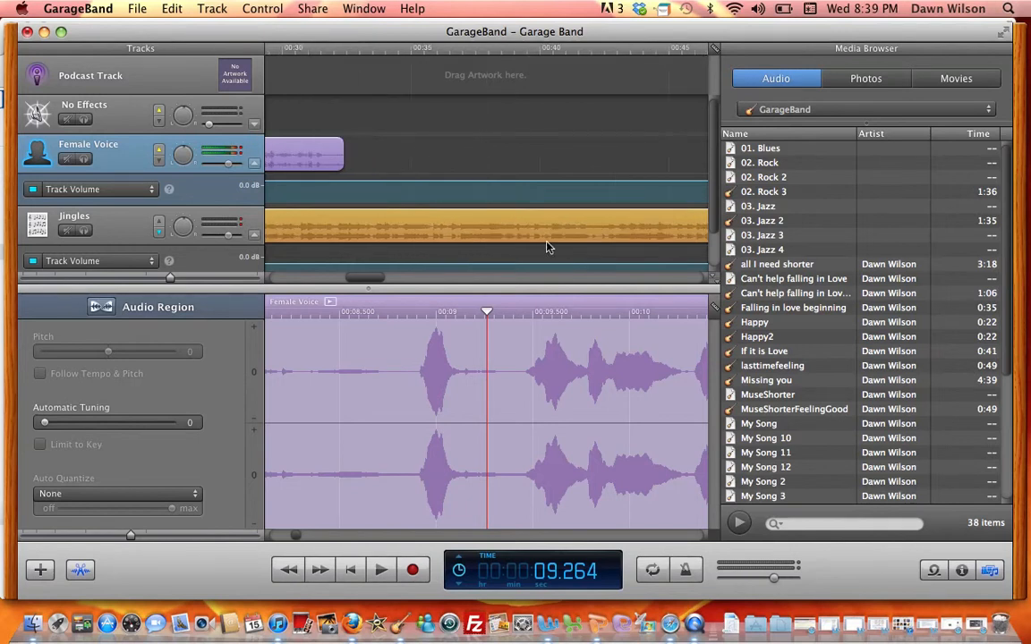
scroll(547, 248, right, 15)
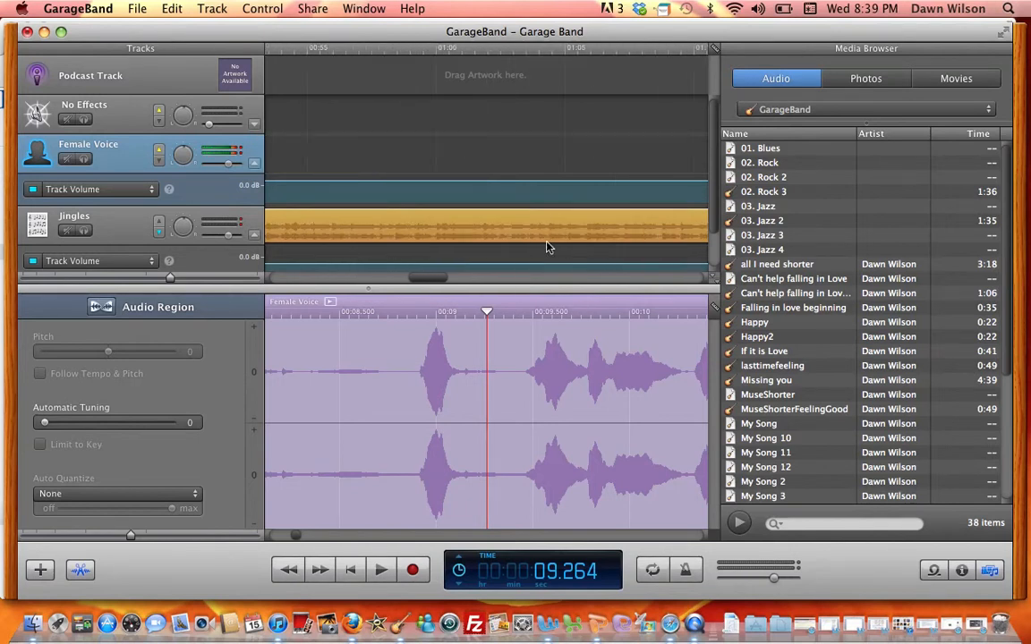
scroll(547, 248, right, 10)
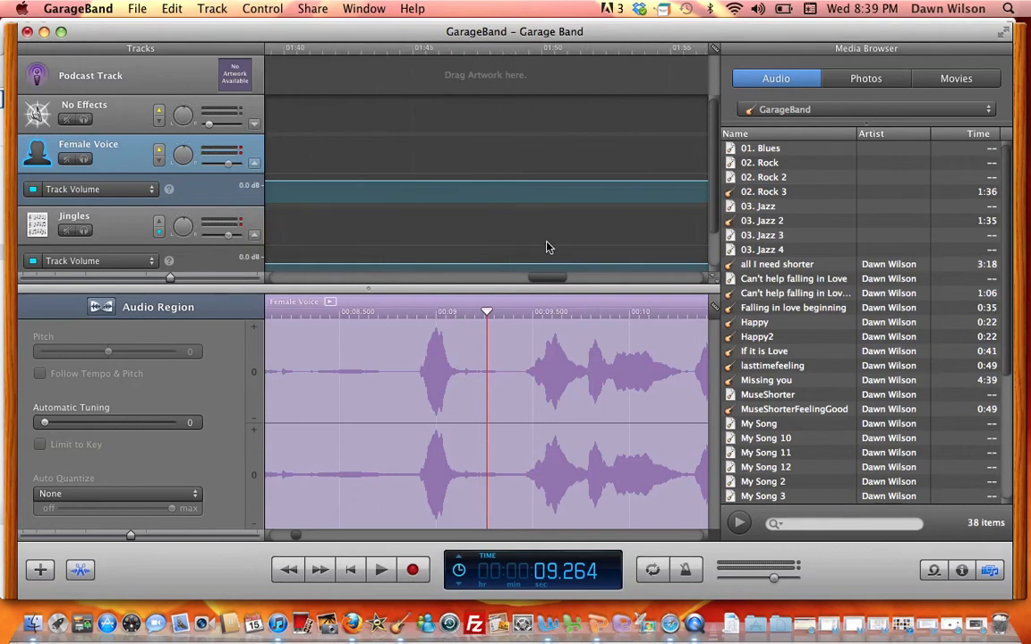
scroll(547, 248, left, 5)
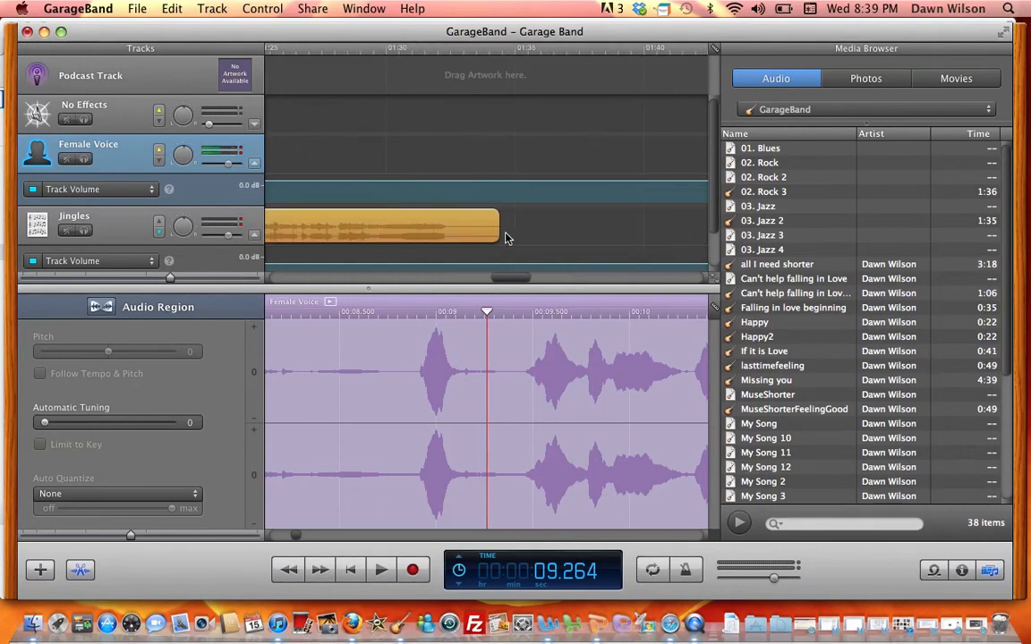
drag(499, 225, 538, 232)
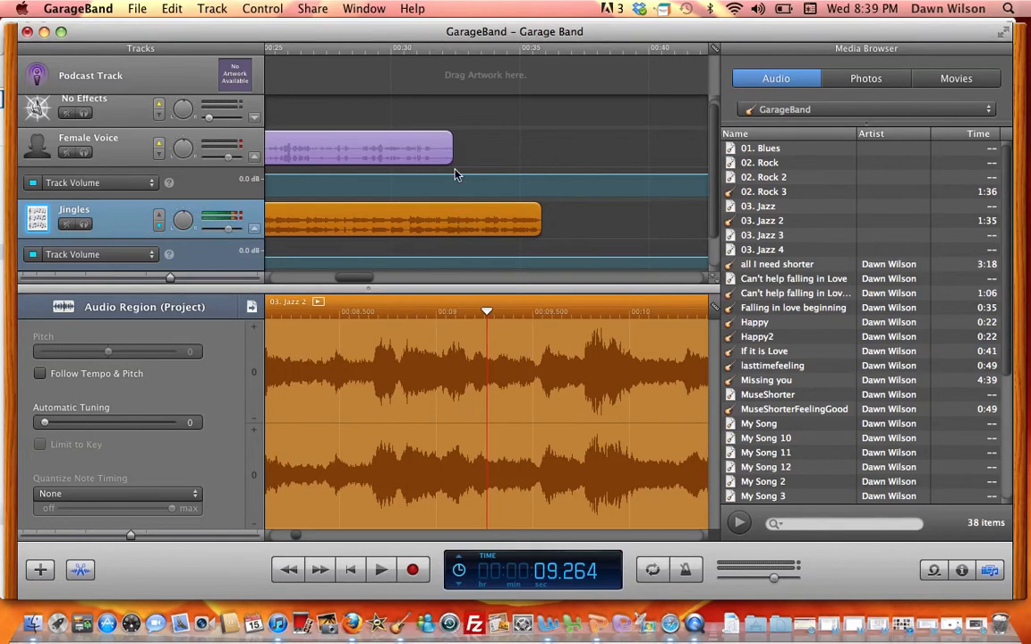
Add Jingles volume points at about 32 and 32.6 seconds, where the voice ends, and raise the music from the second point
click(443, 259)
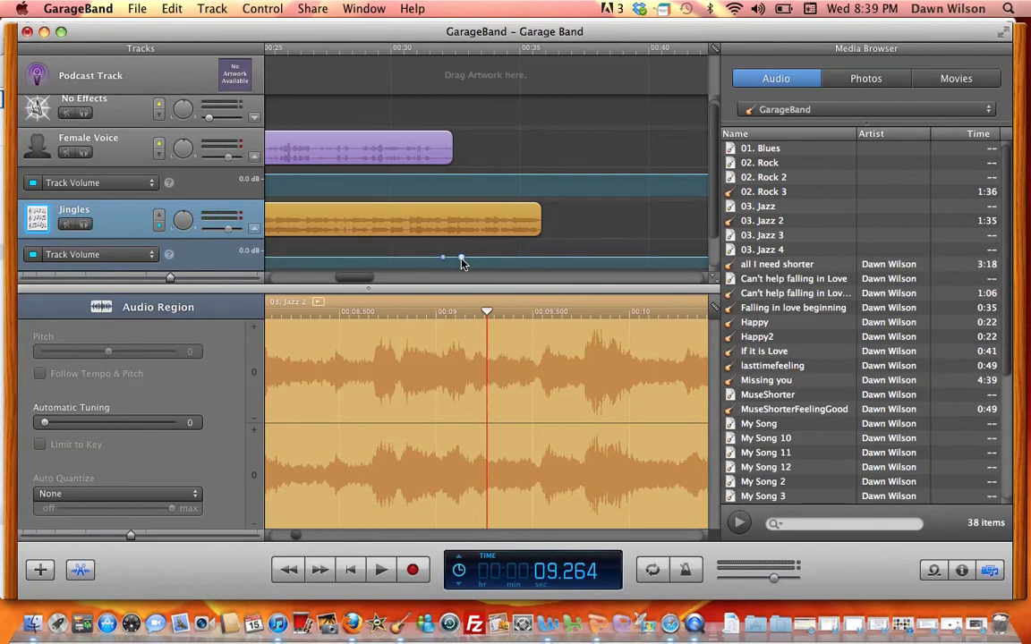
click(461, 260)
drag(461, 260, 455, 246)
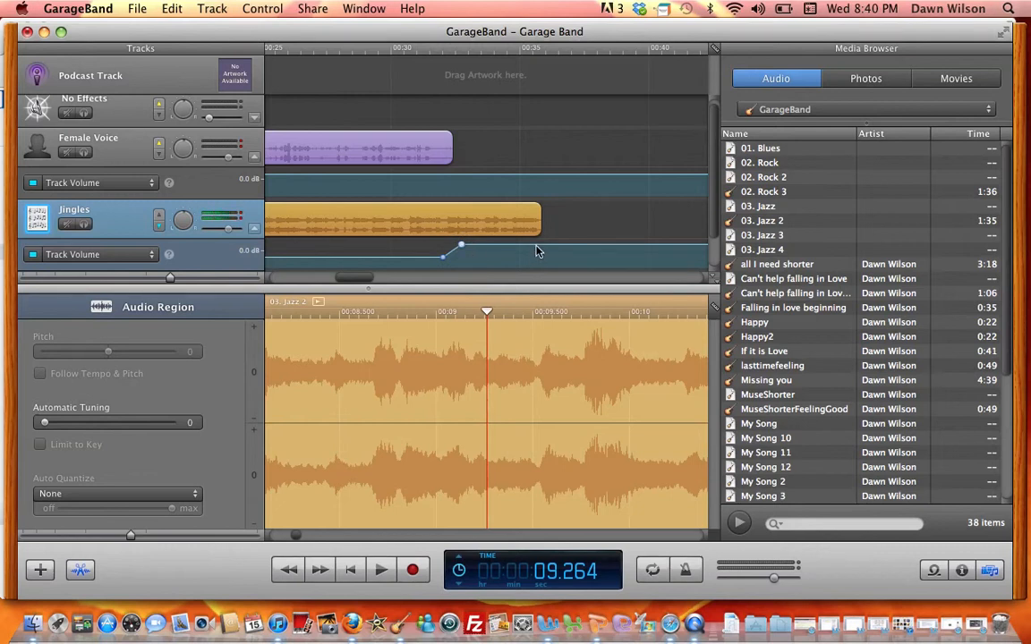
Play the whole podcast from the beginning to past the end of the music, and stop playback
scroll(537, 205, left, 10)
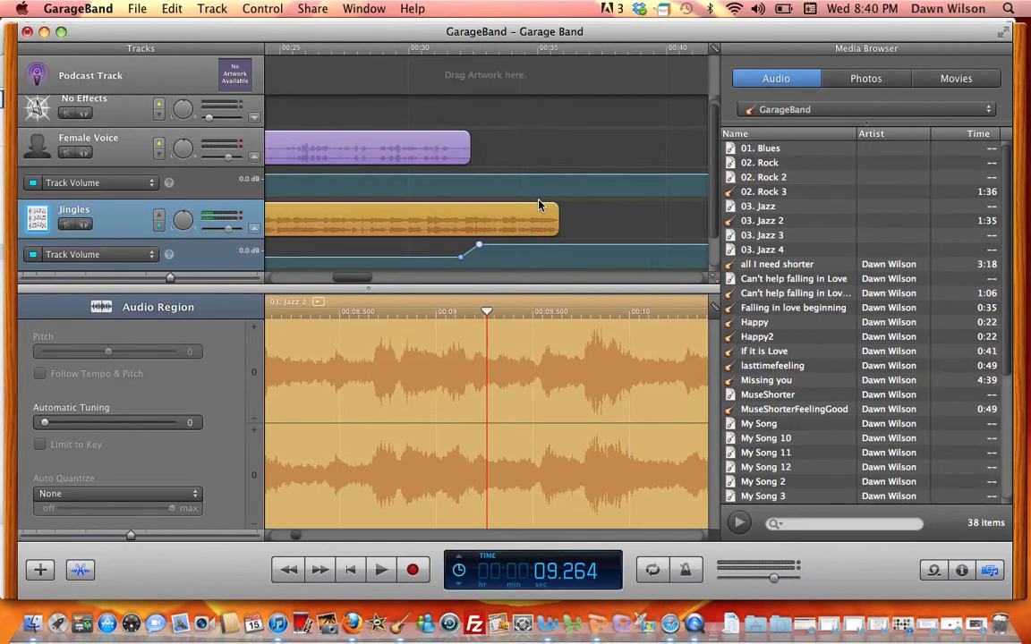
scroll(538, 205, left, 7)
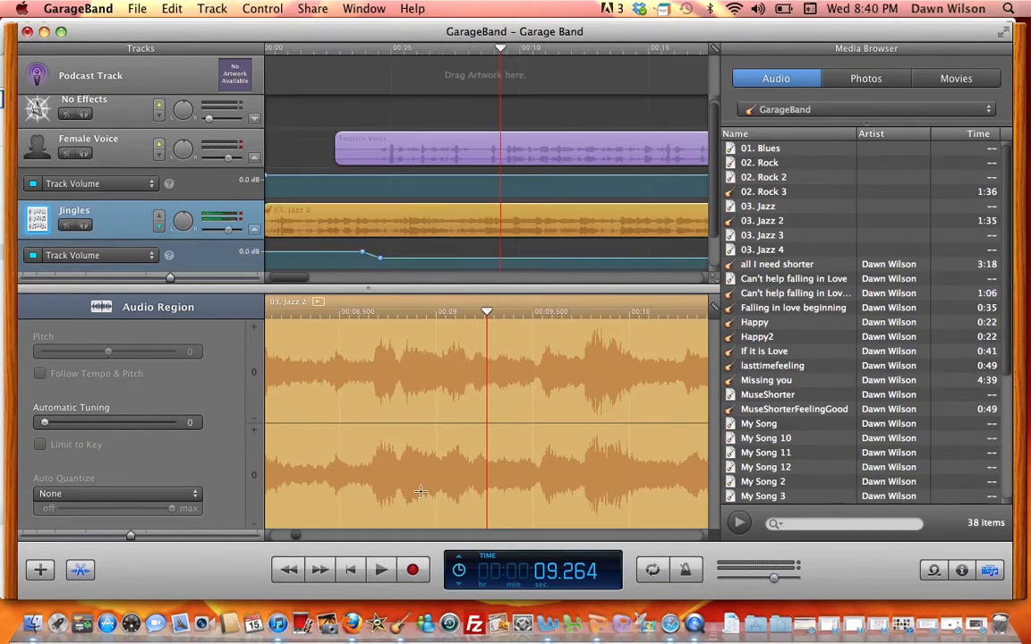
click(351, 570)
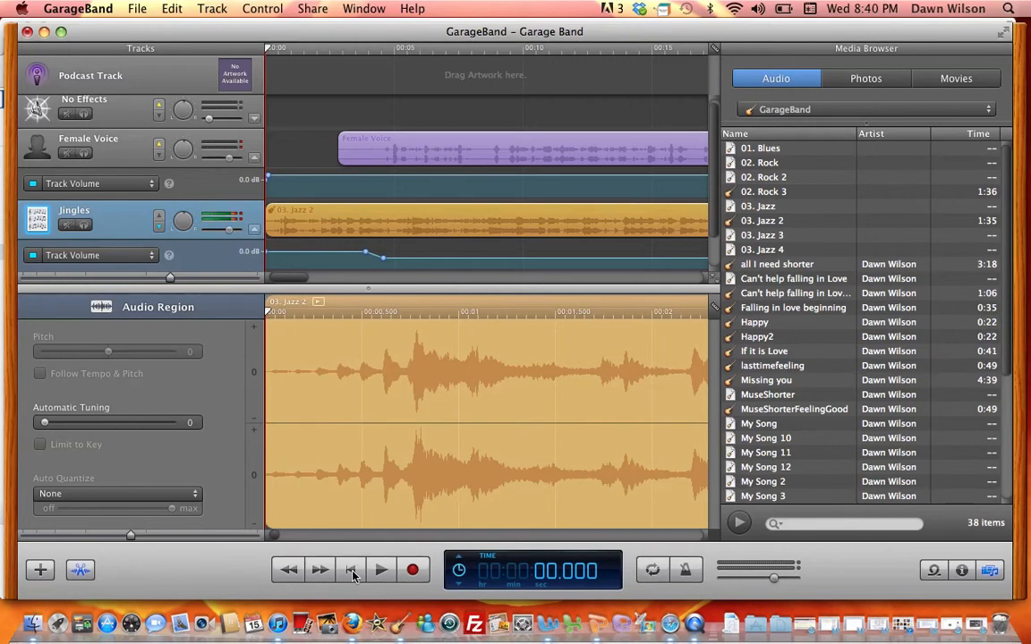
key(space)
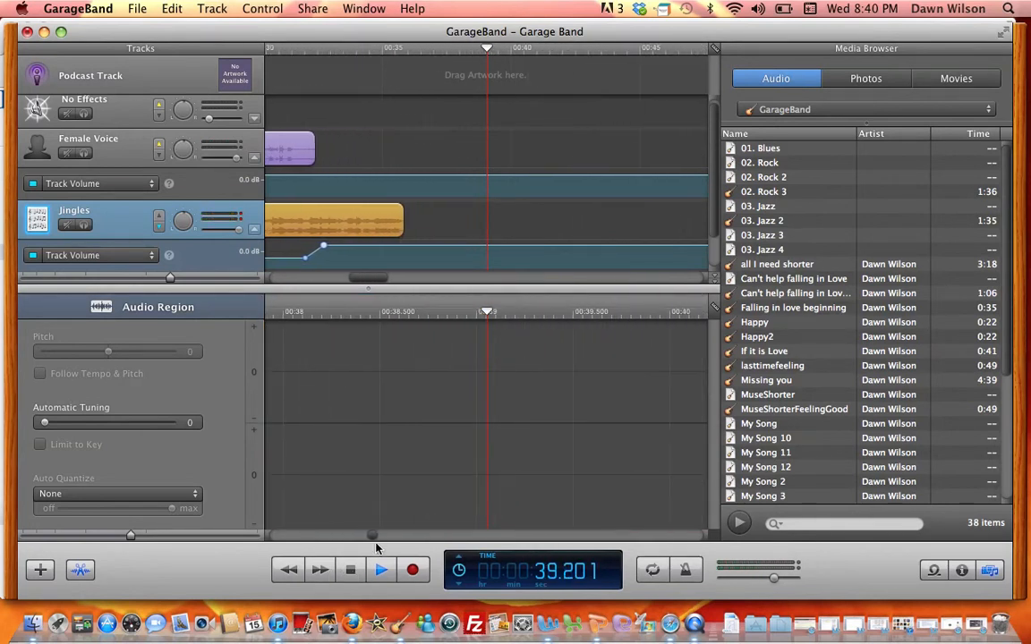
click(379, 574)
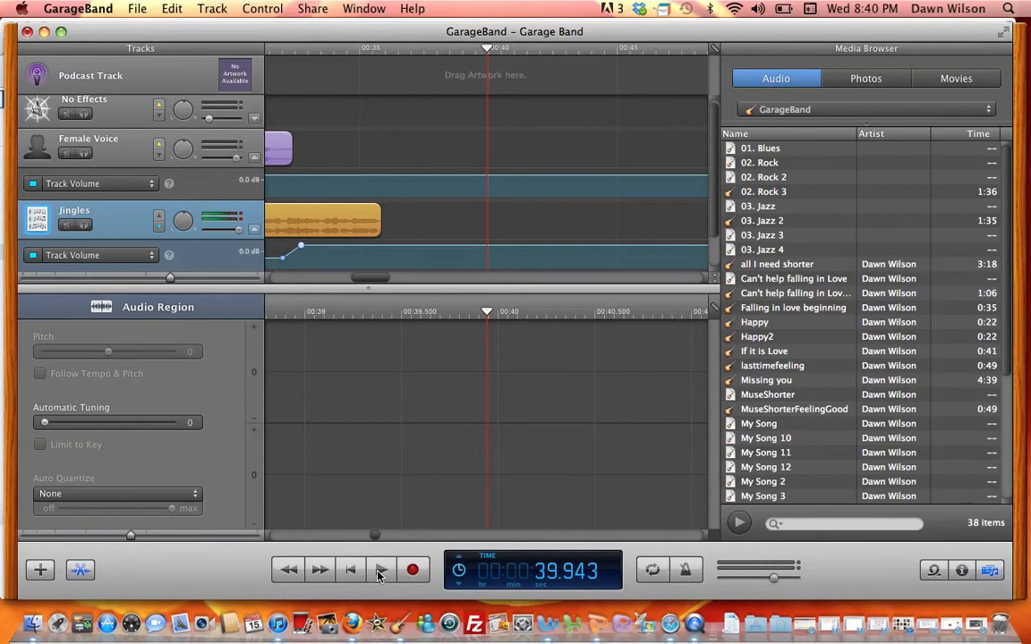
Fade out the Jingles volume between about 35 seconds and the region's end, and play the ending from 33.5 seconds
click(357, 246)
mouse_move(379, 252)
mouse_down()
mouse_move(368, 261)
mouse_move(380, 265)
mouse_up()
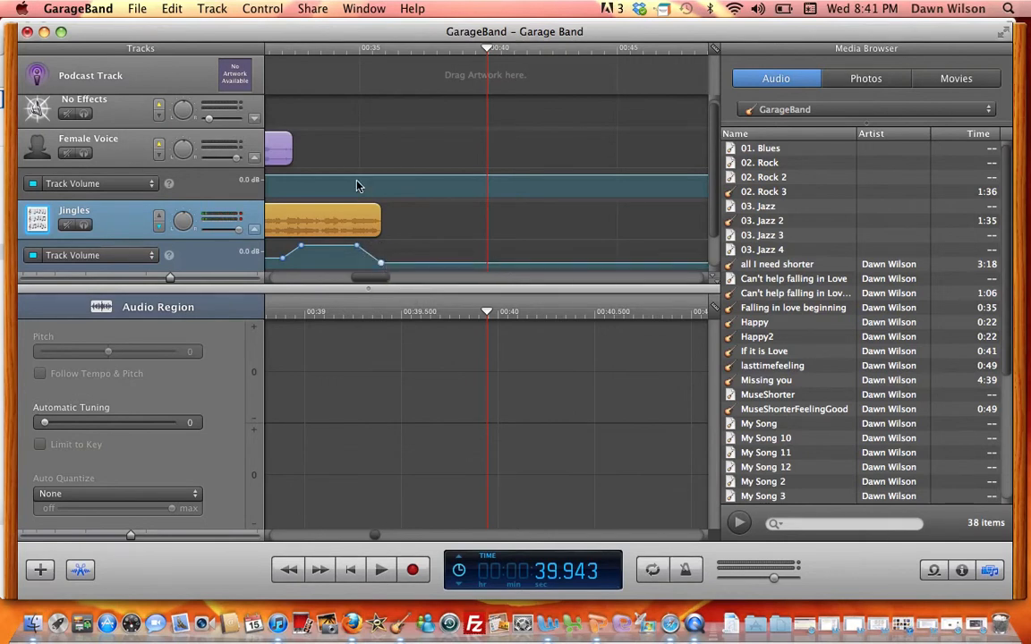
click(321, 49)
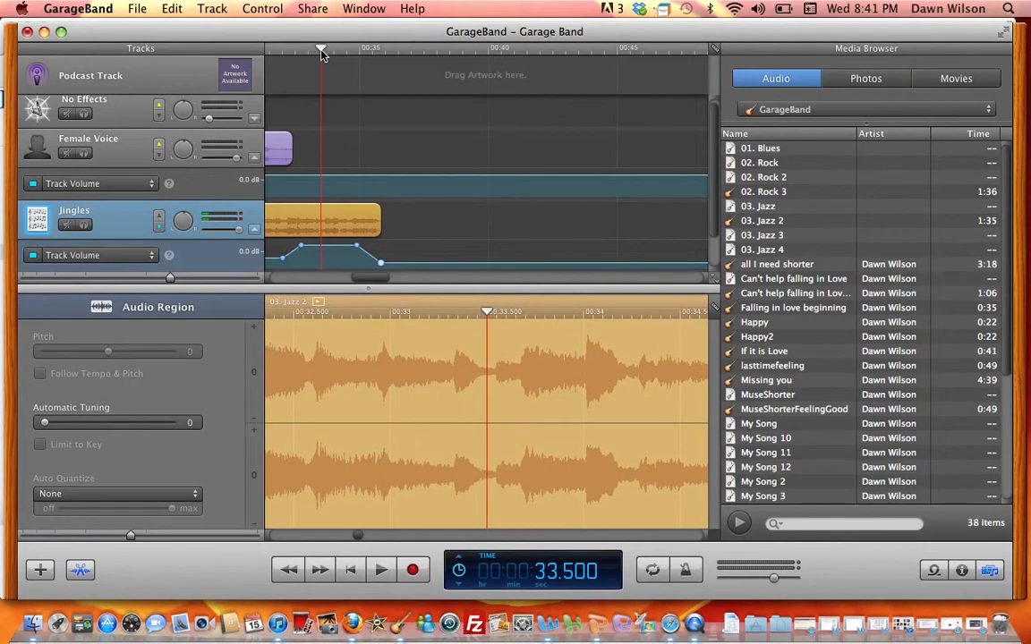
key(space)
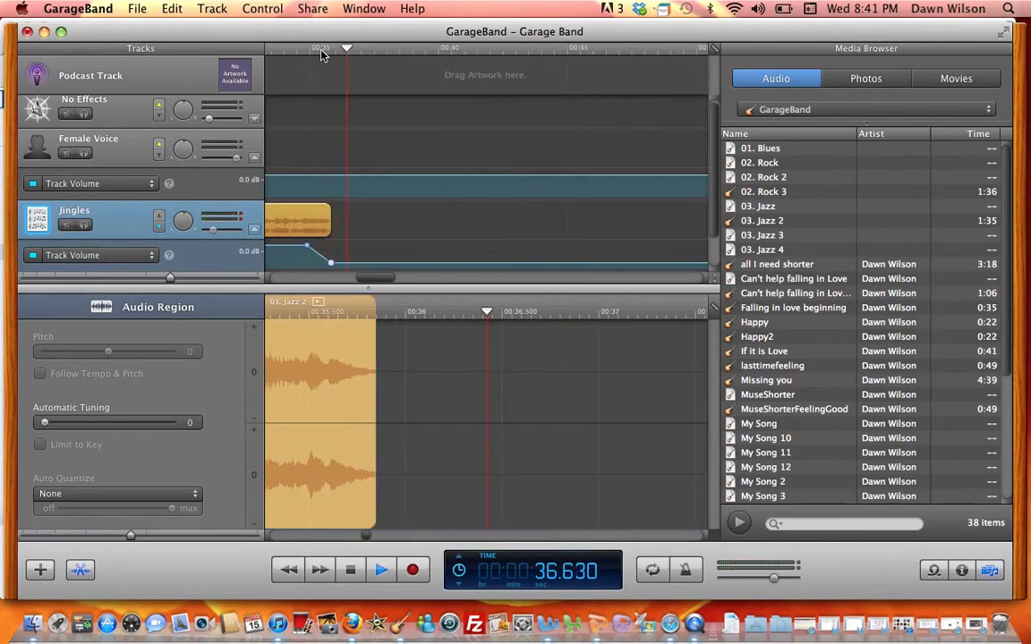
key(space)
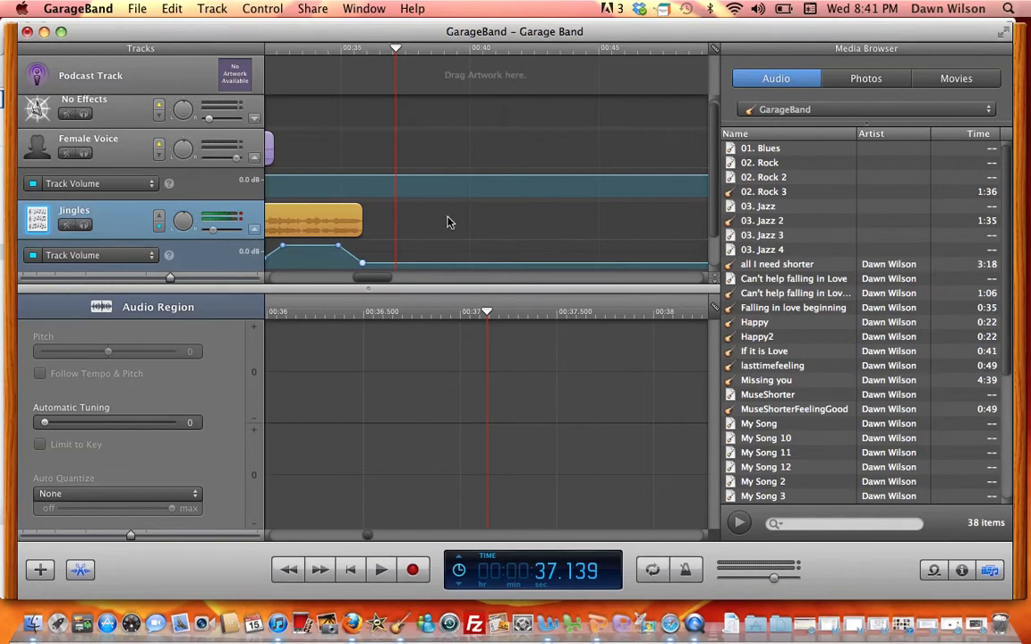
Play short passages of the voice and music from around 5 seconds to find a spot to edit
scroll(450, 222, left, 10)
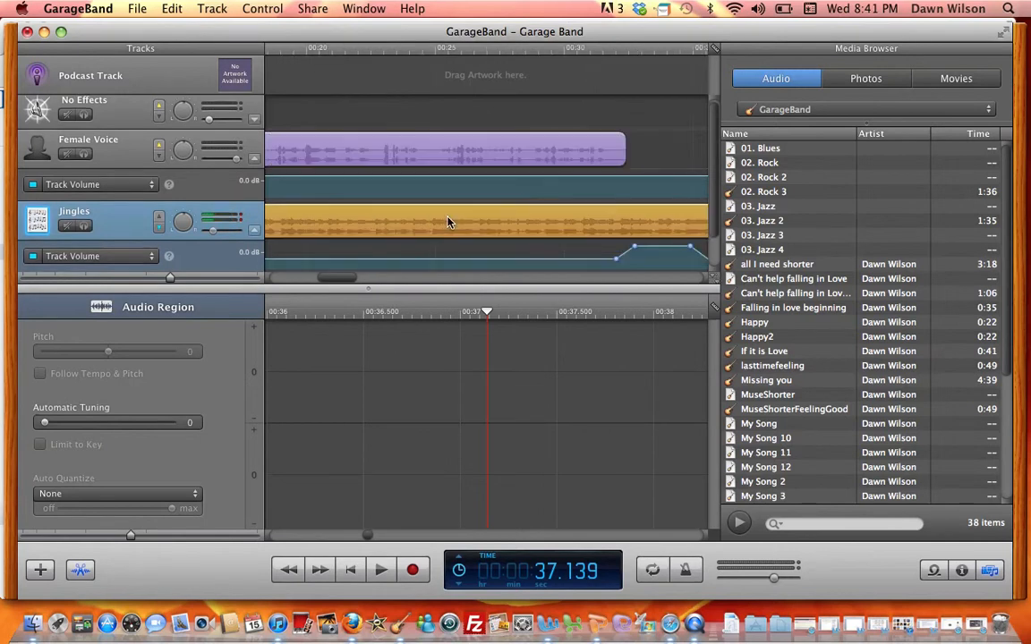
scroll(449, 222, right, 4)
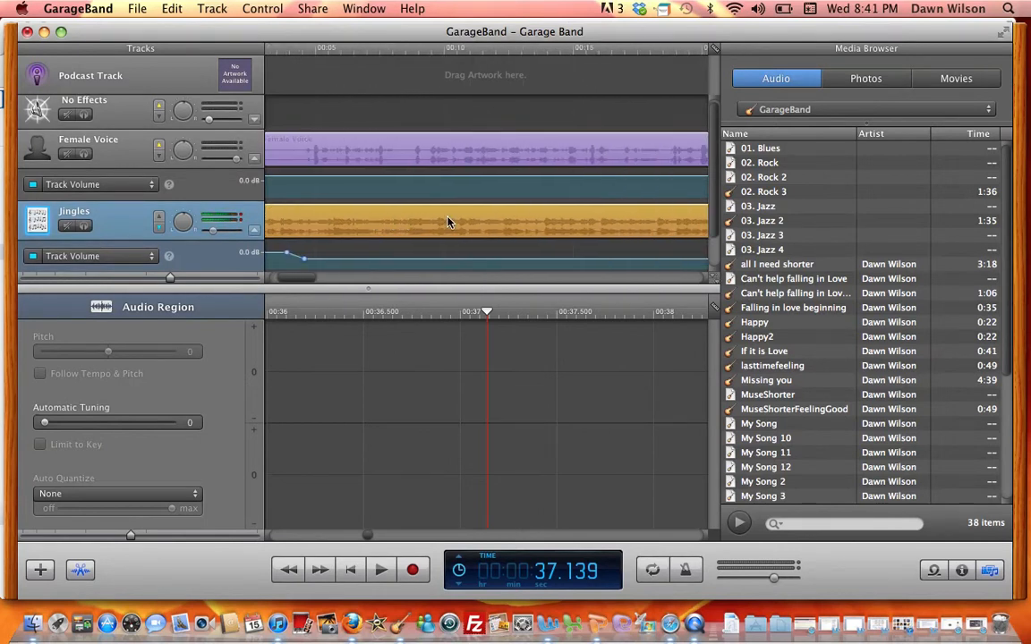
click(319, 52)
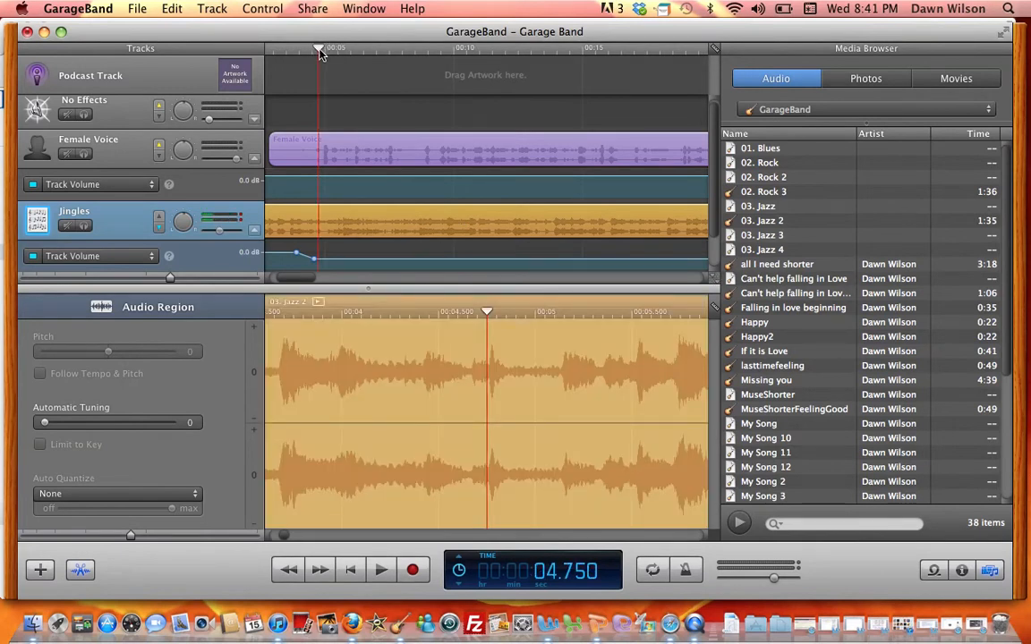
click(333, 49)
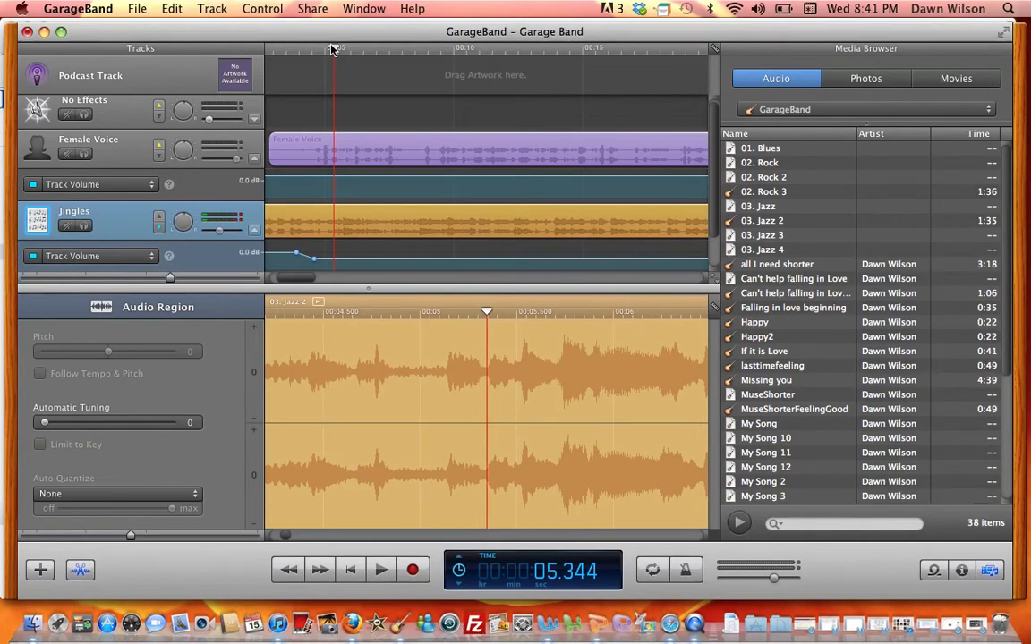
key(space)
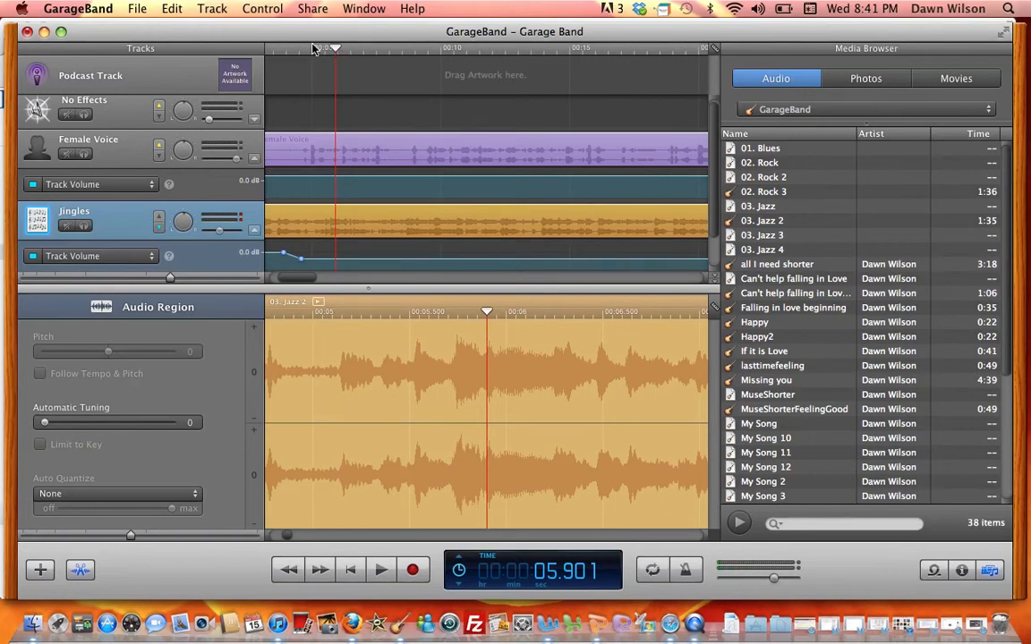
click(295, 51)
key(space)
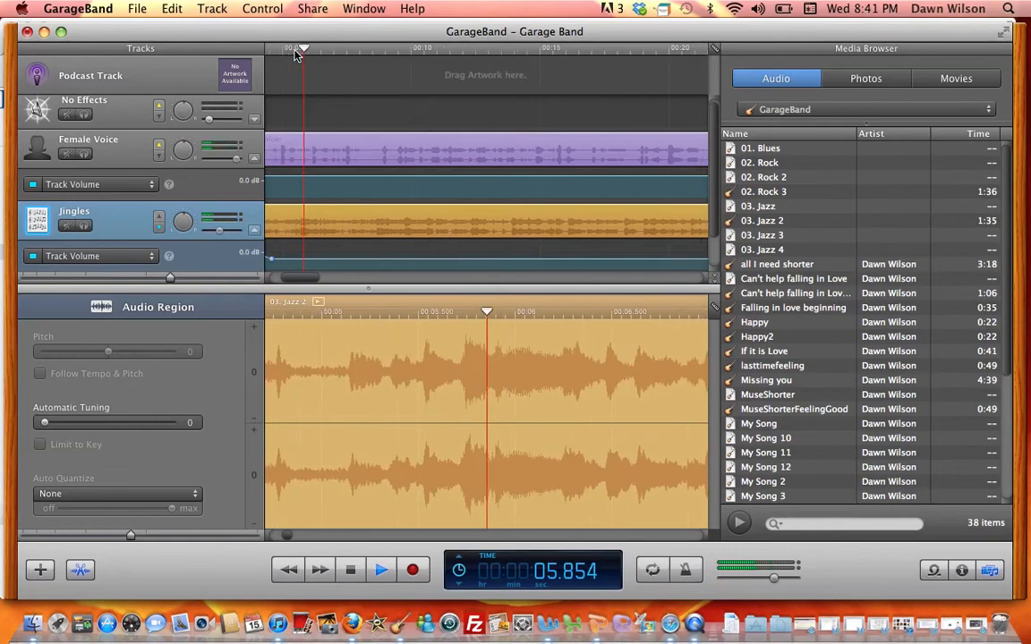
key(space)
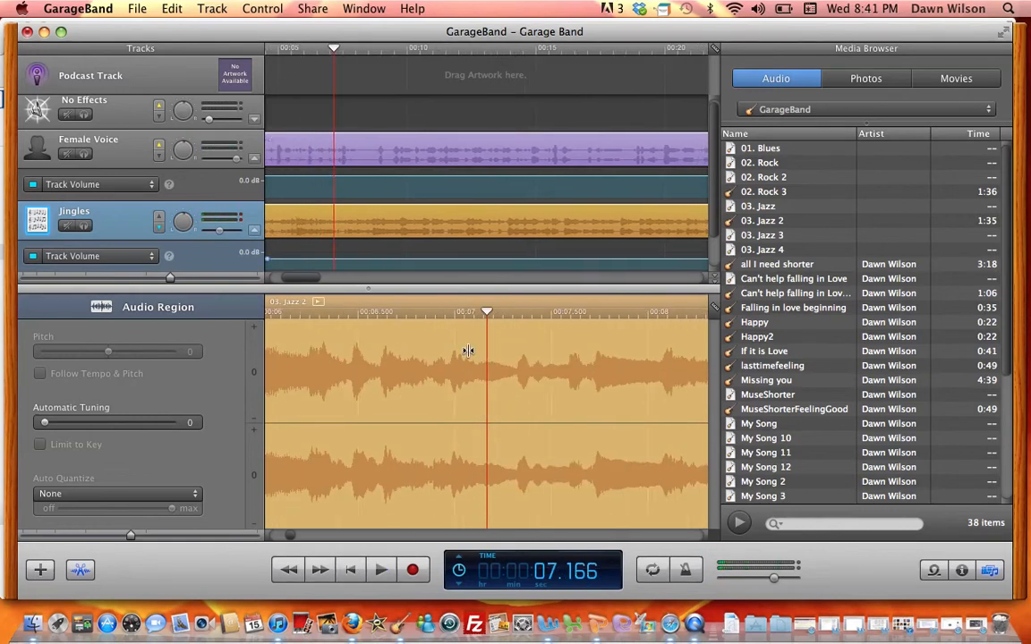
Enable Follow Tempo & Pitch for the 03. Jazz 2 region and shift its audio timing near 6.97 seconds to about 7.02 seconds
click(450, 318)
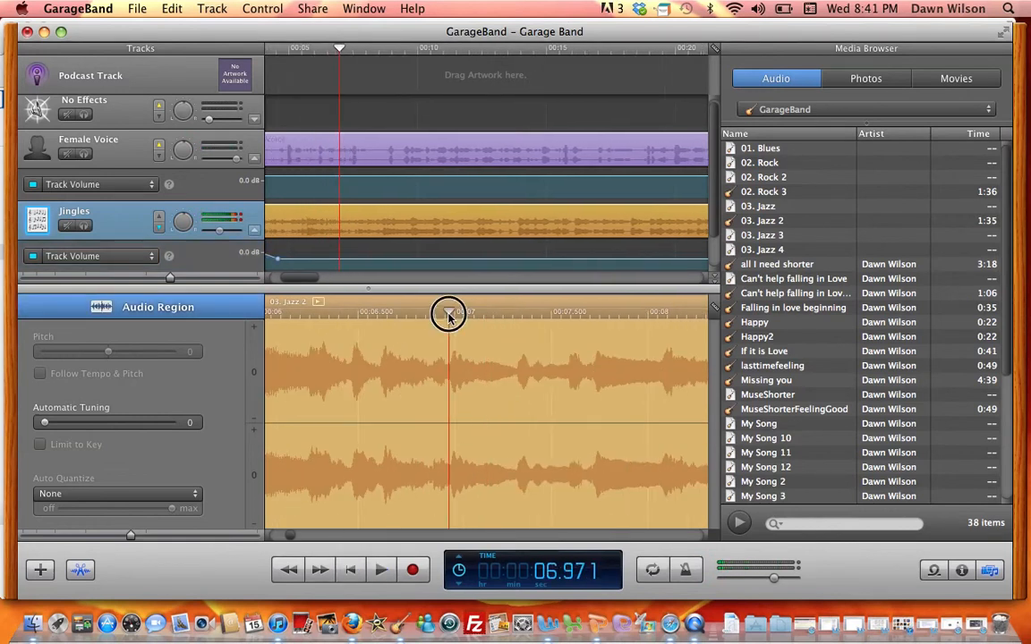
click(454, 341)
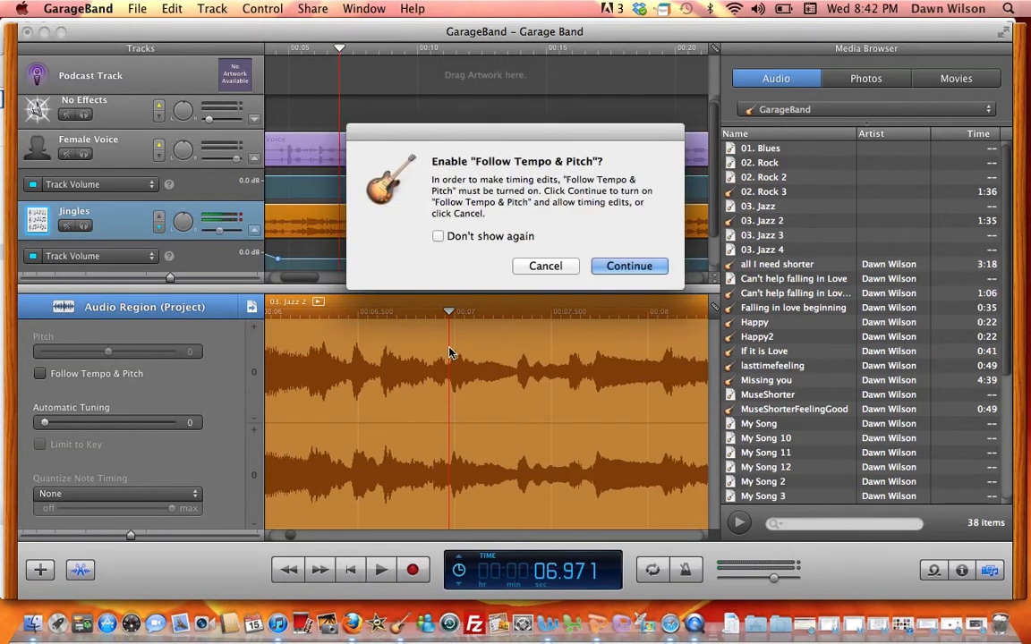
click(626, 267)
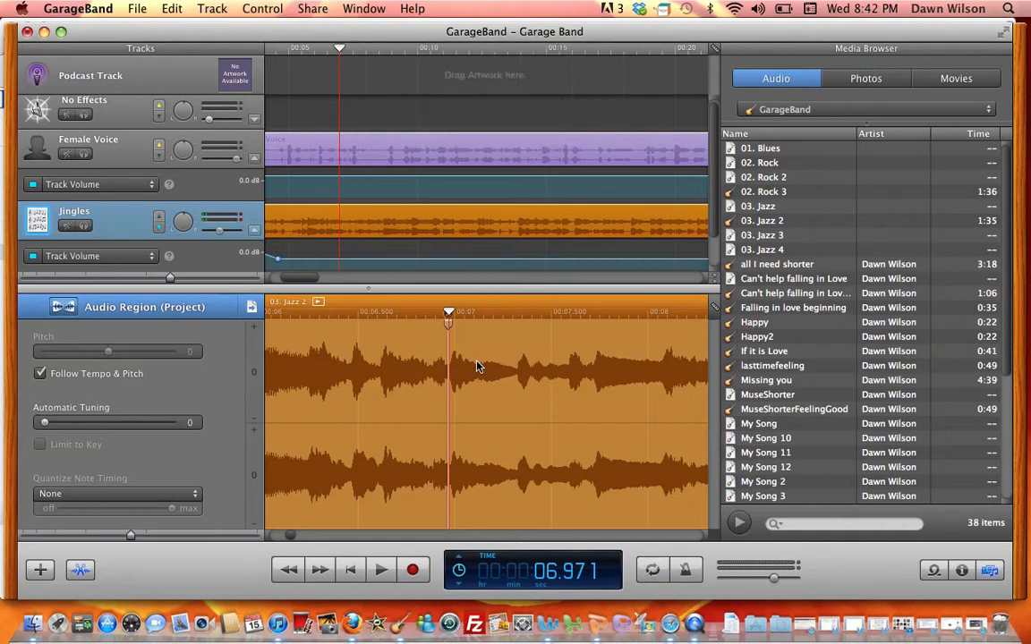
click(477, 366)
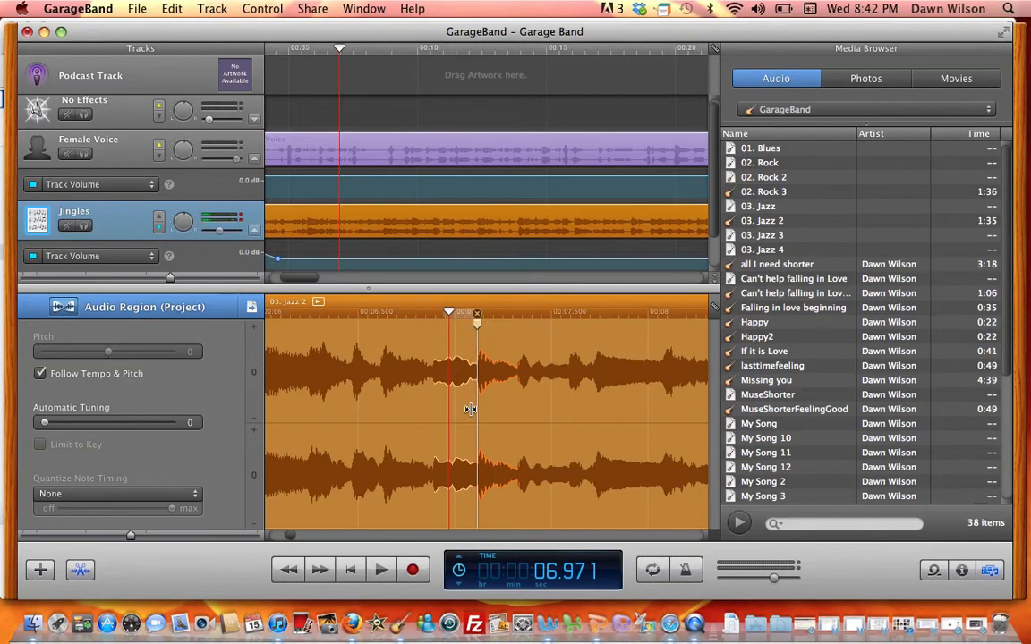
drag(478, 325, 459, 328)
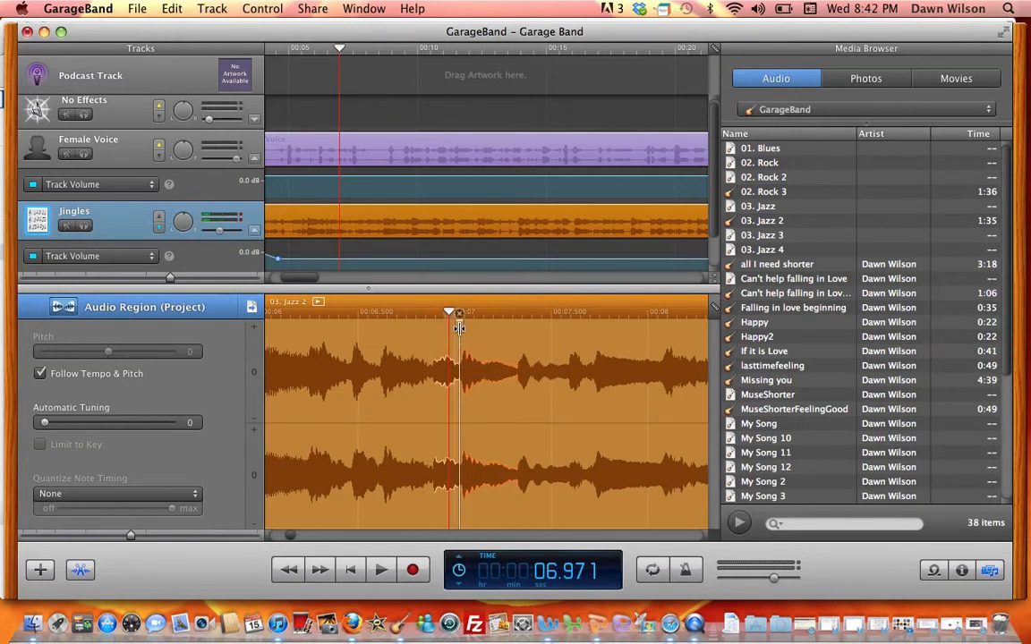
Try playing the podcast from the beginning with the 03. Jazz 2 region deleted, and undo the deletion
key(Delete)
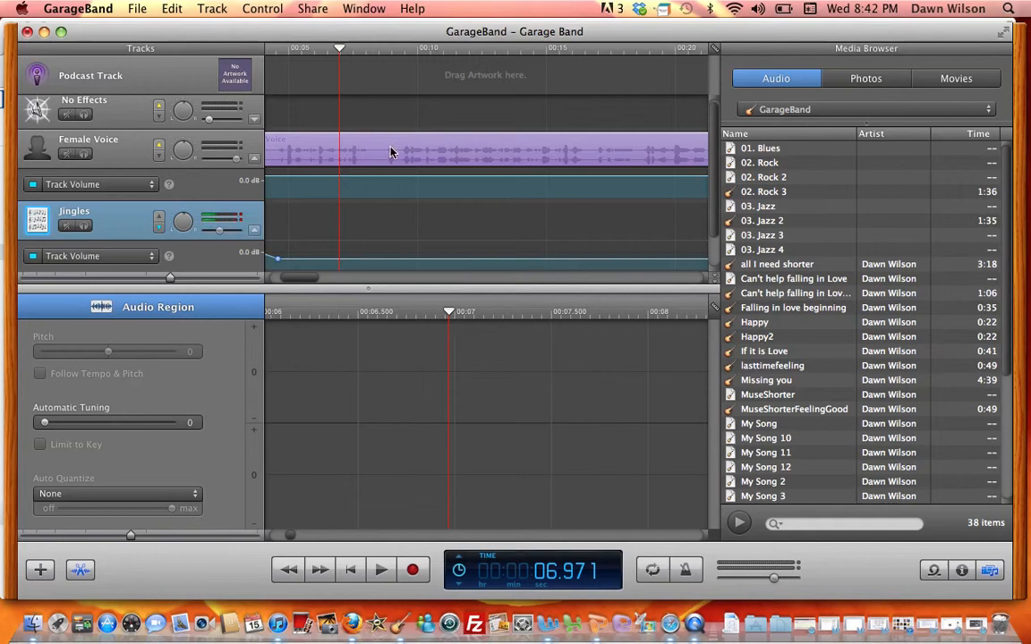
click(350, 572)
key(space)
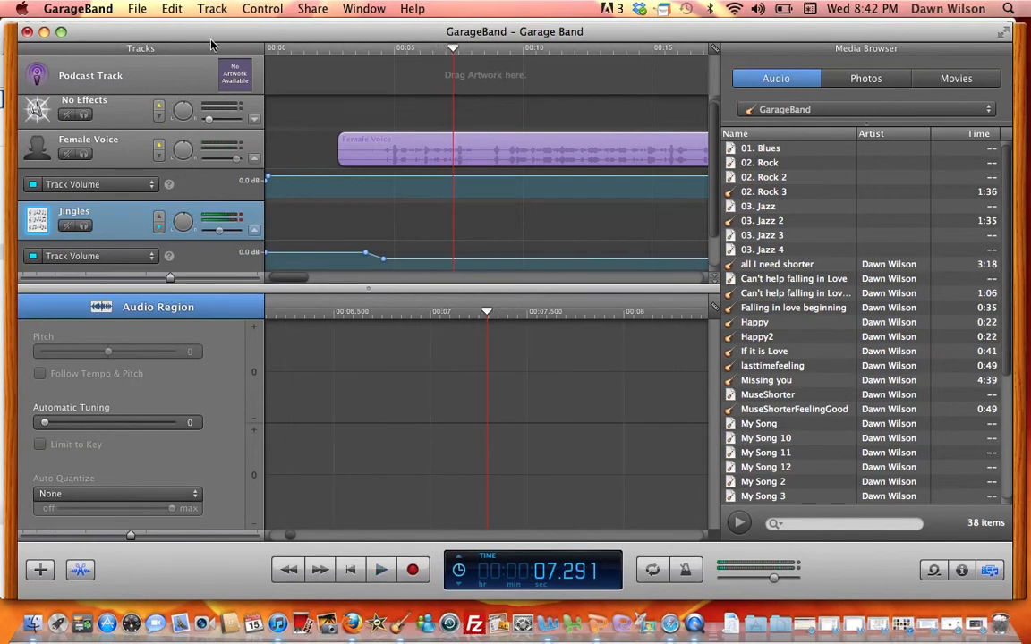
click(175, 10)
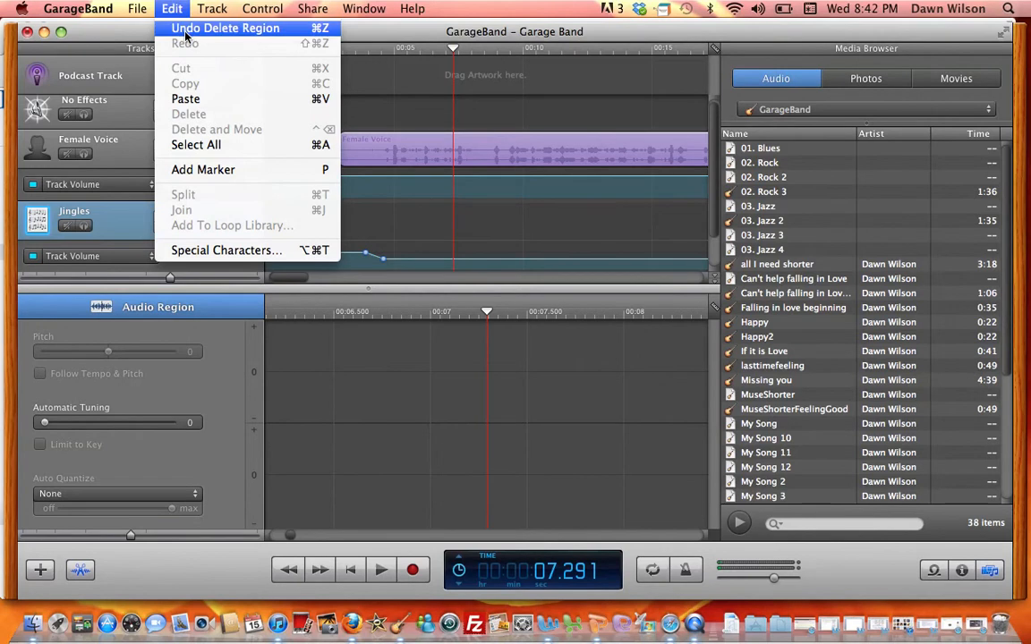
click(184, 28)
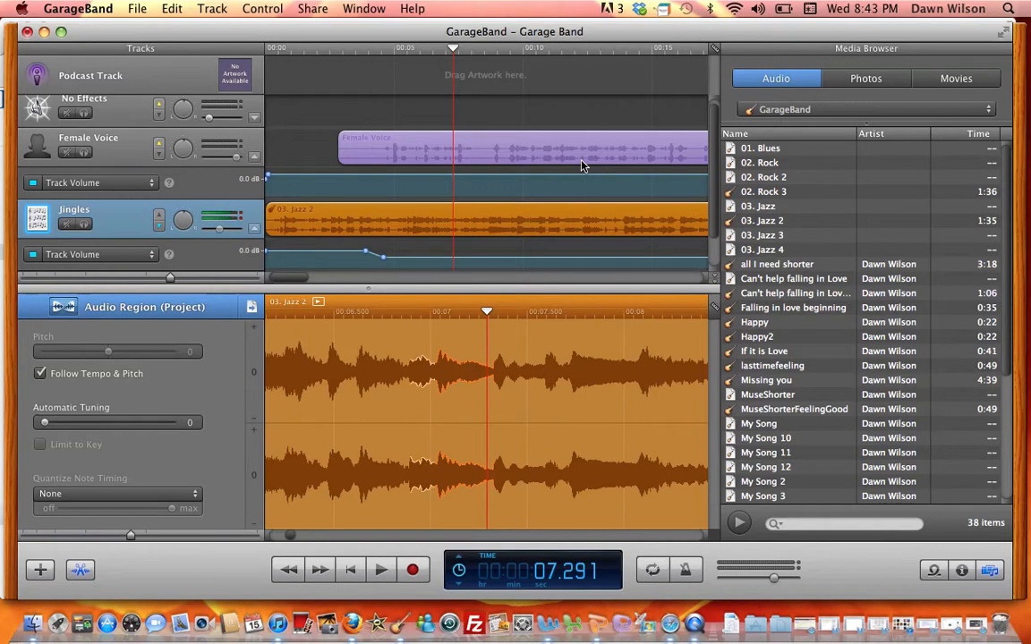
click(138, 9)
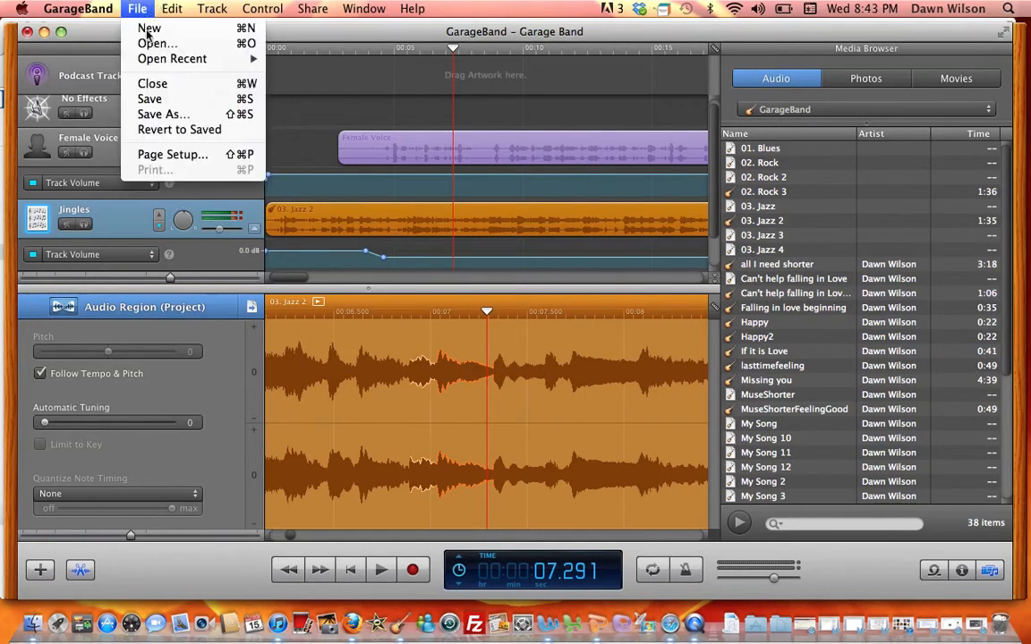
click(158, 114)
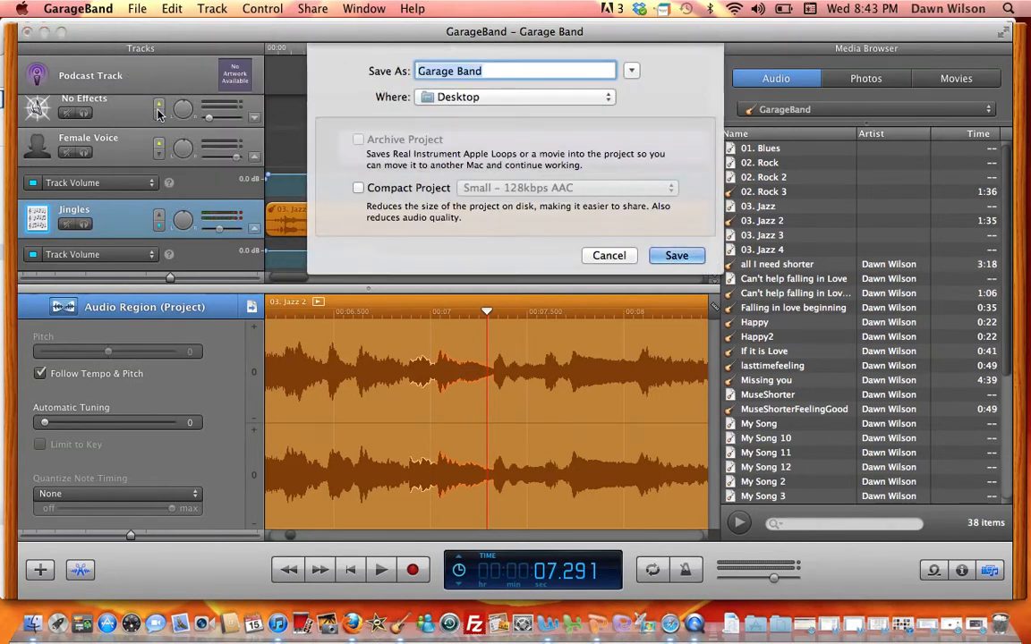
click(610, 256)
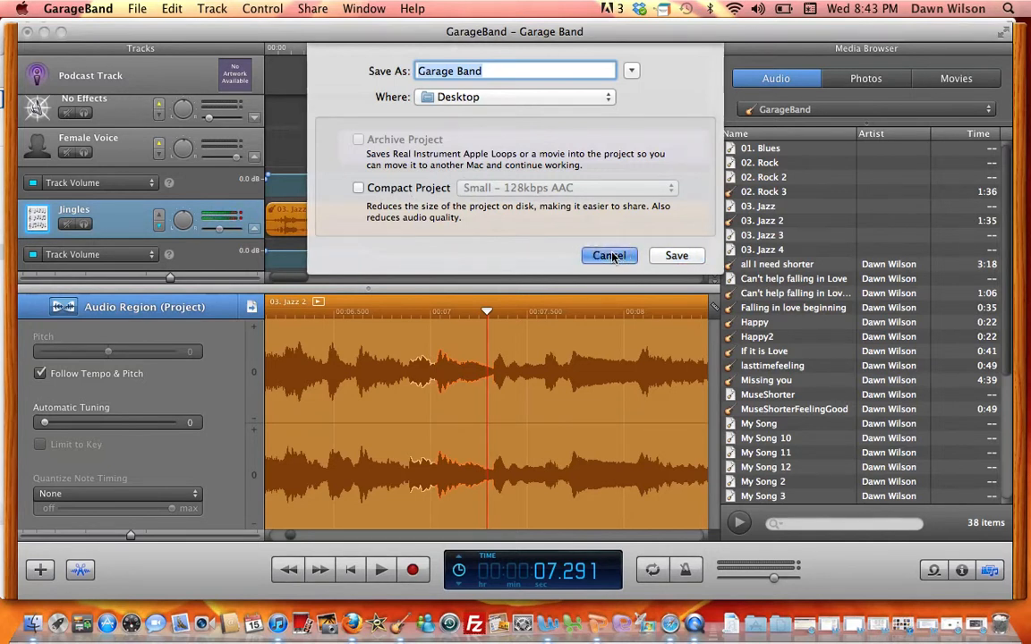
Export the podcast to disk with the MP3 Encoder and Musical Podcast settings, saving it as Garage Band on the Desktop
click(312, 9)
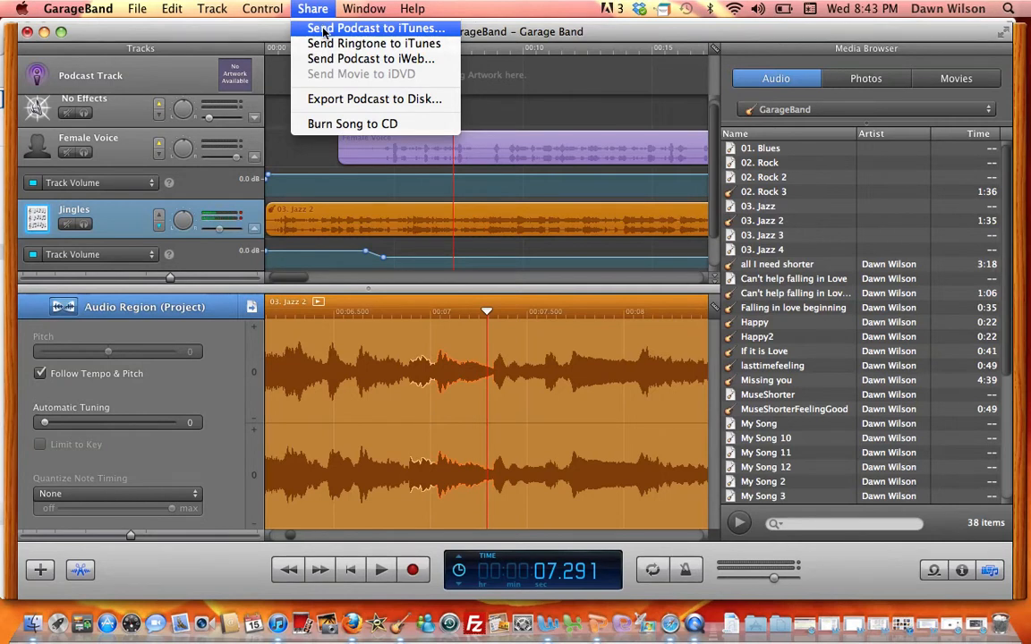
click(319, 105)
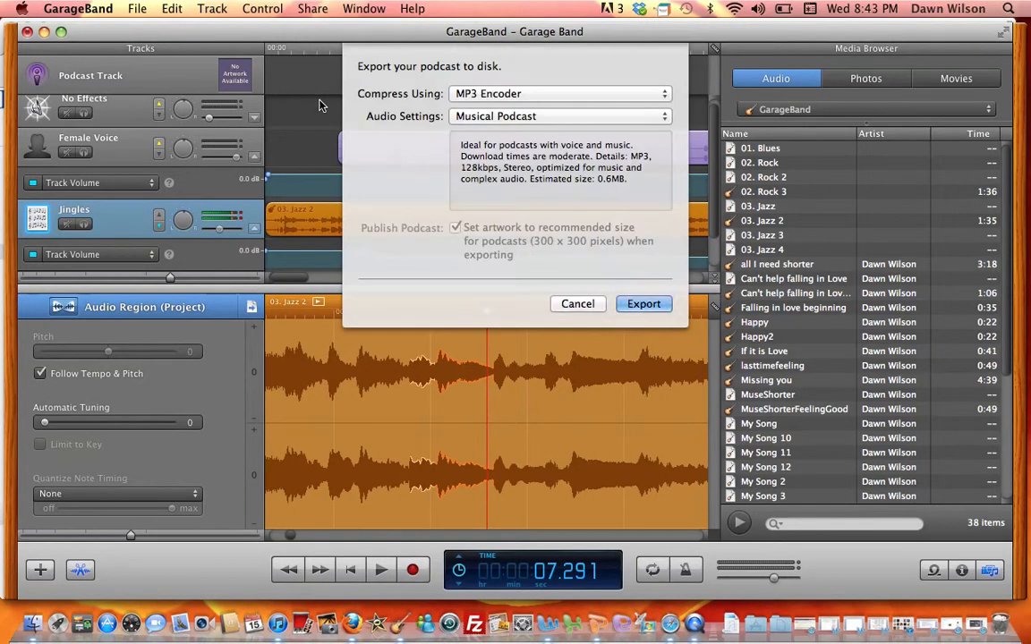
click(619, 94)
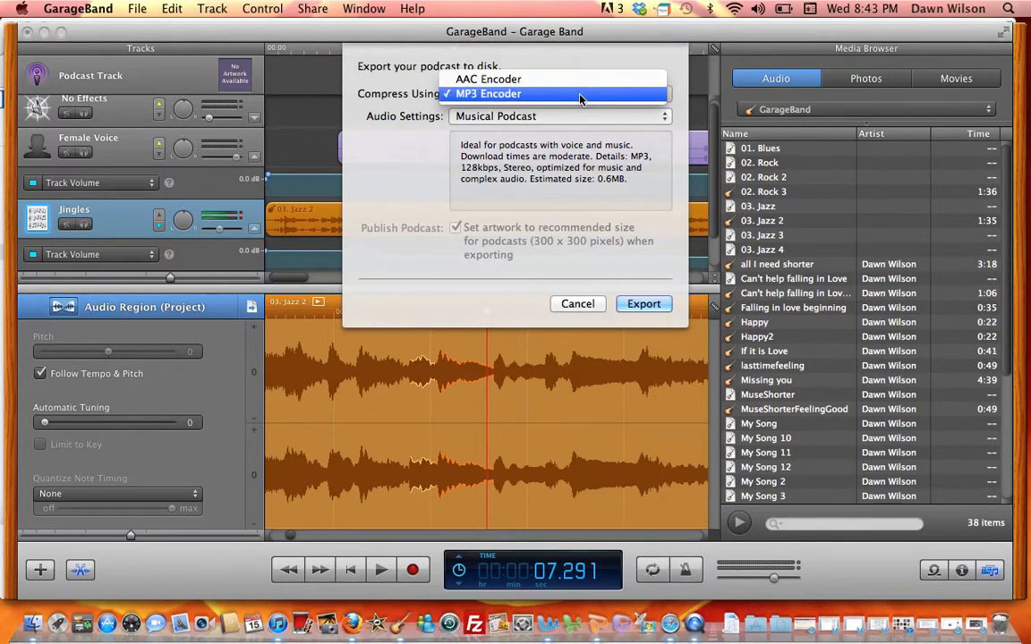
click(580, 95)
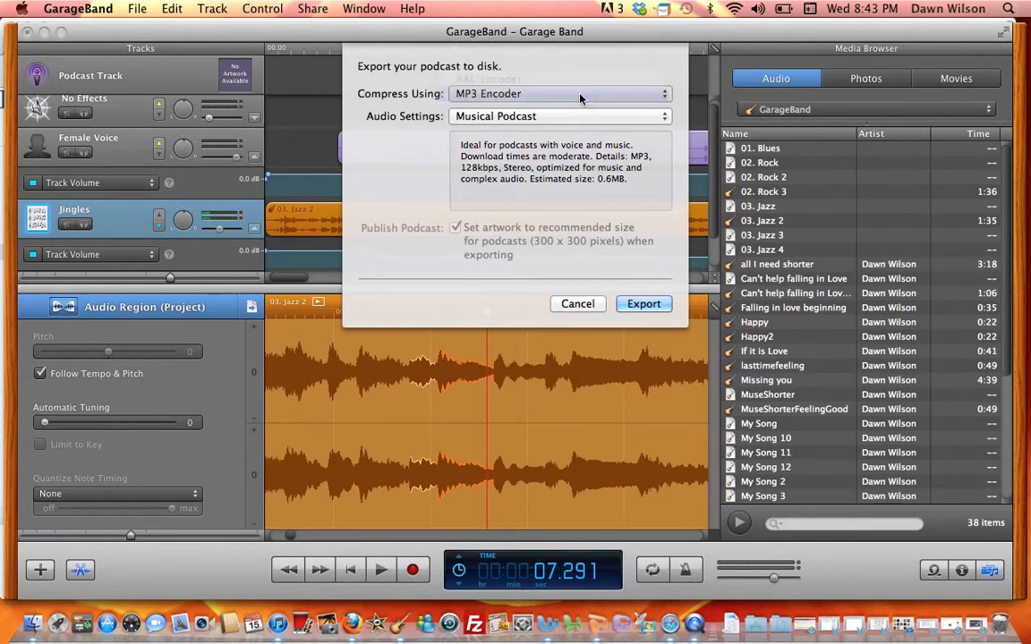
click(636, 305)
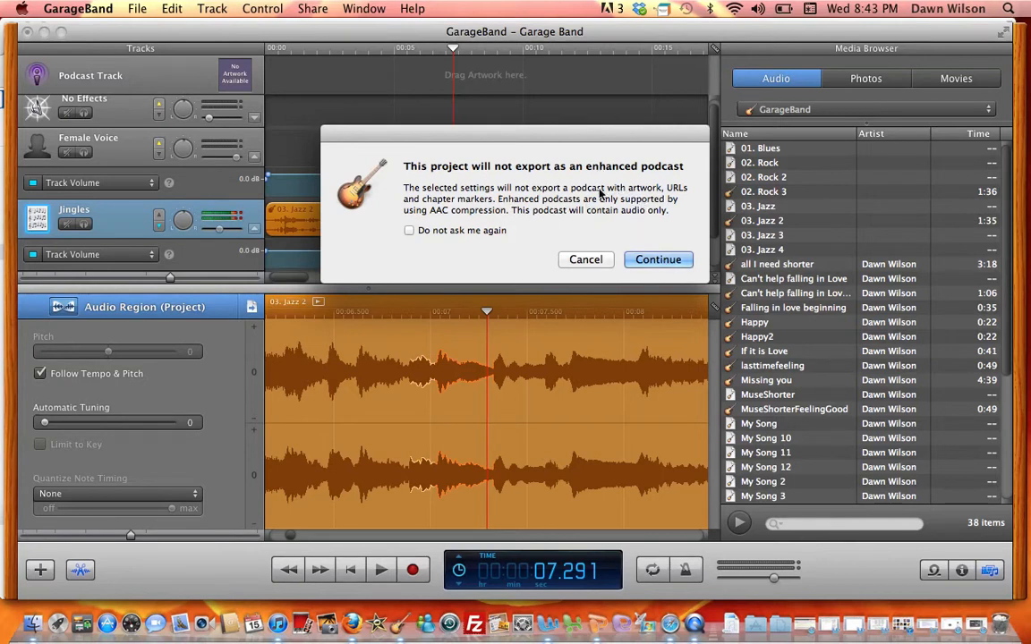
click(652, 260)
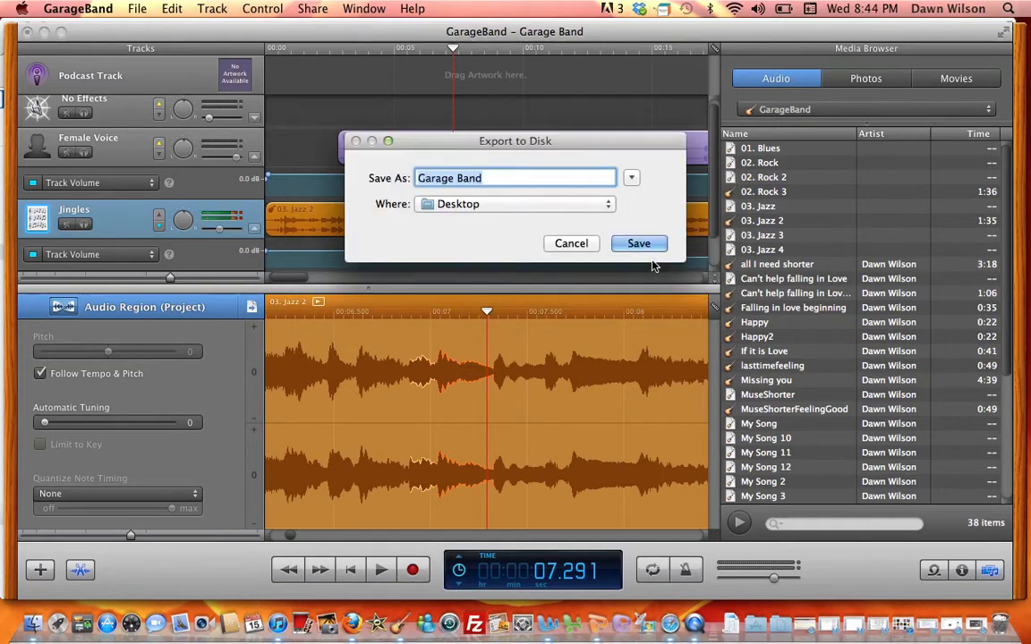
click(641, 243)
click(650, 248)
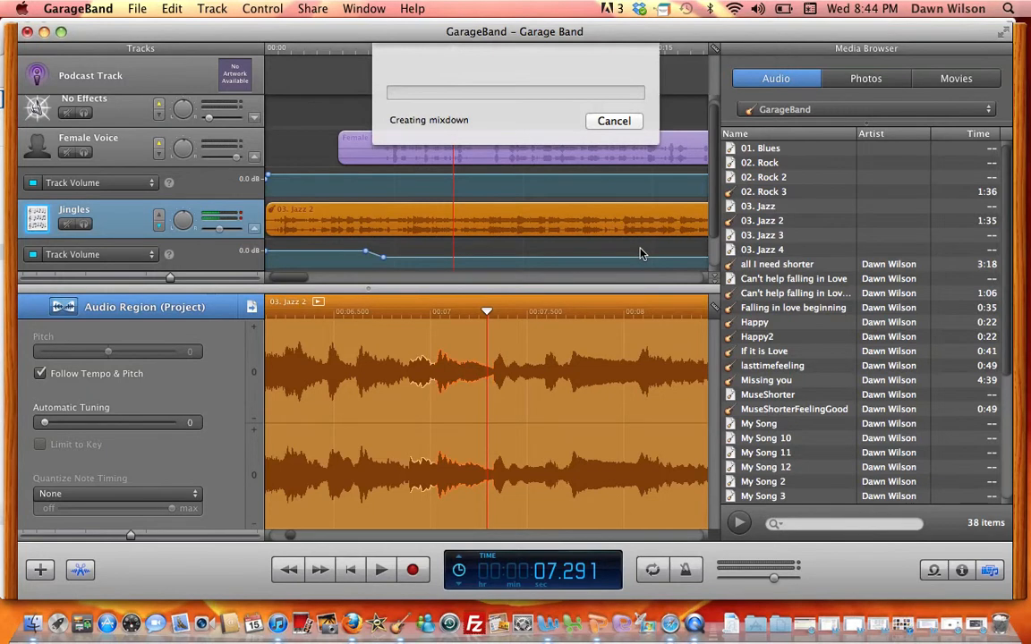